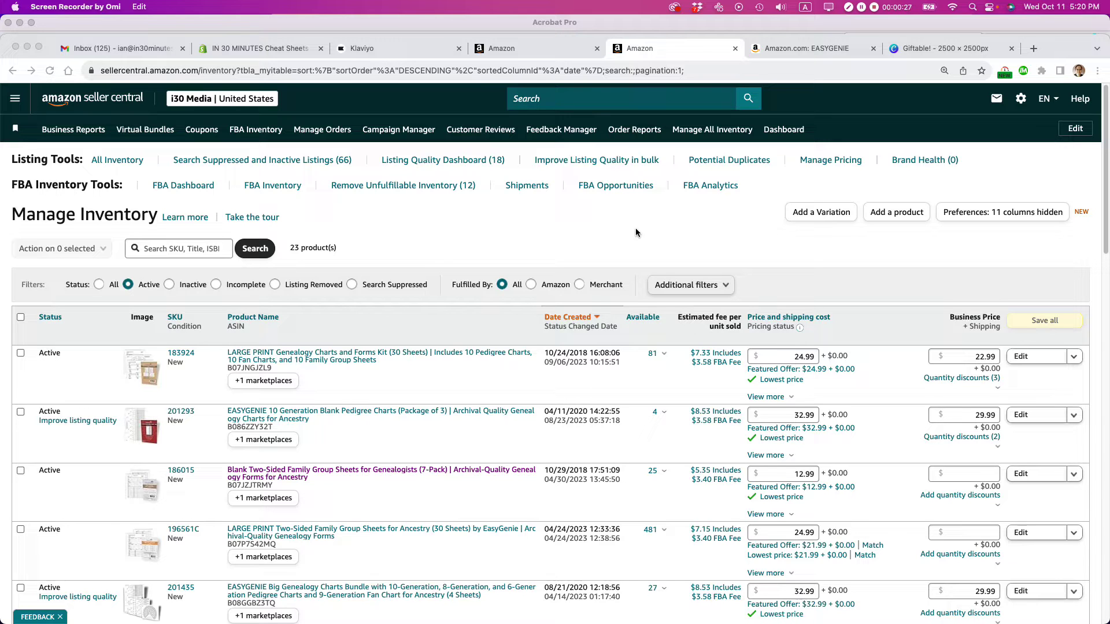
{"action": "key", "text": "super+Tab"}
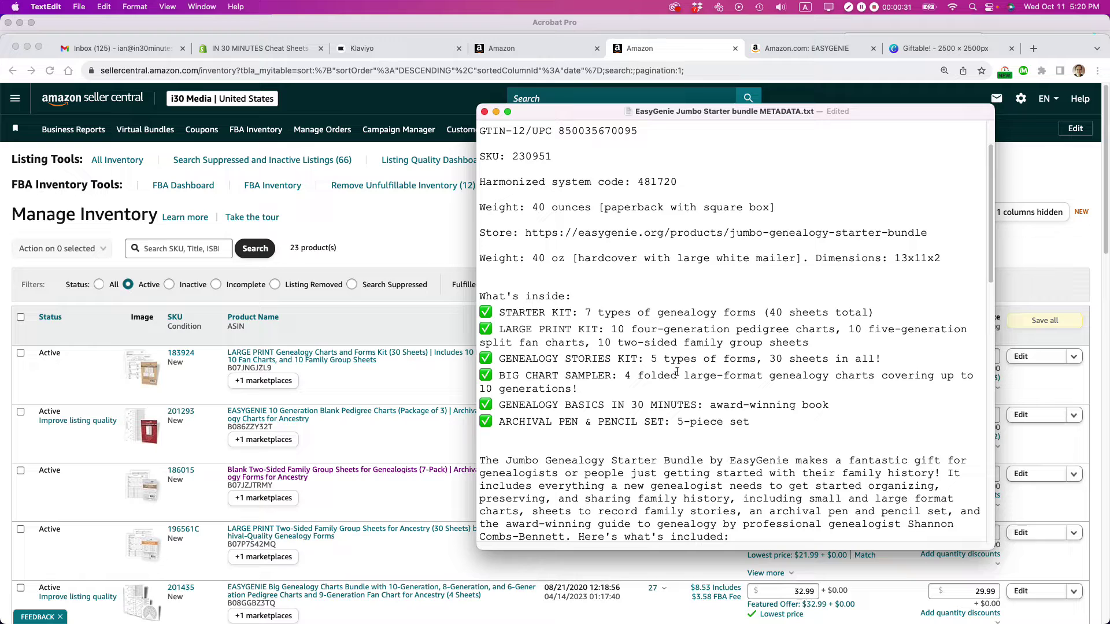
{"action": "left_click_drag", "start_coordinate": [558, 132], "coordinate": [646, 131]}
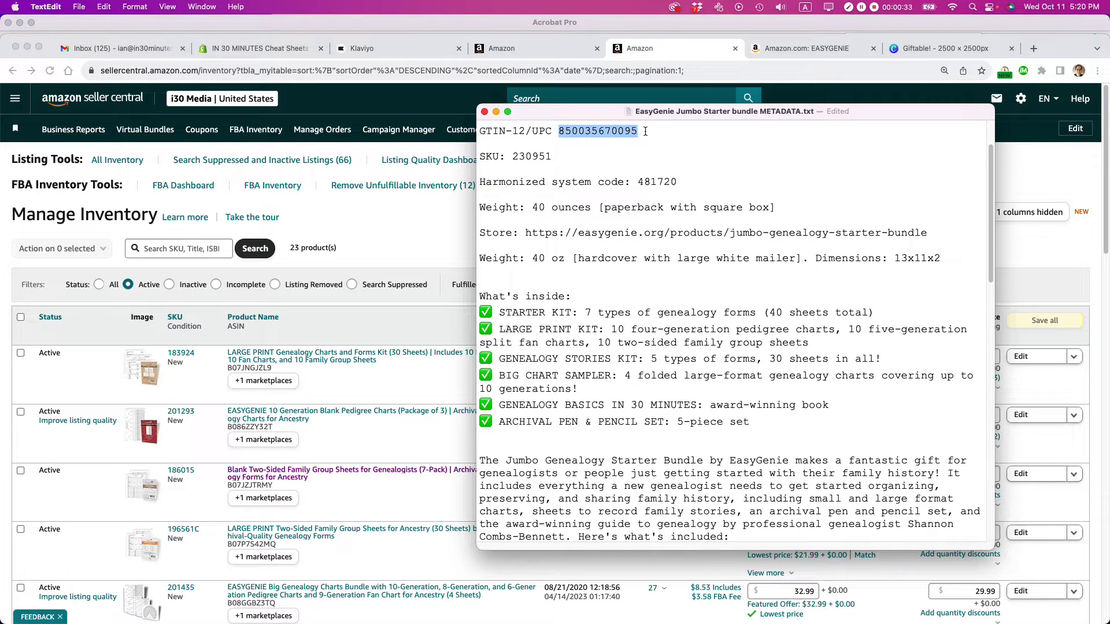
{"action": "double_click", "coordinate": [525, 158]}
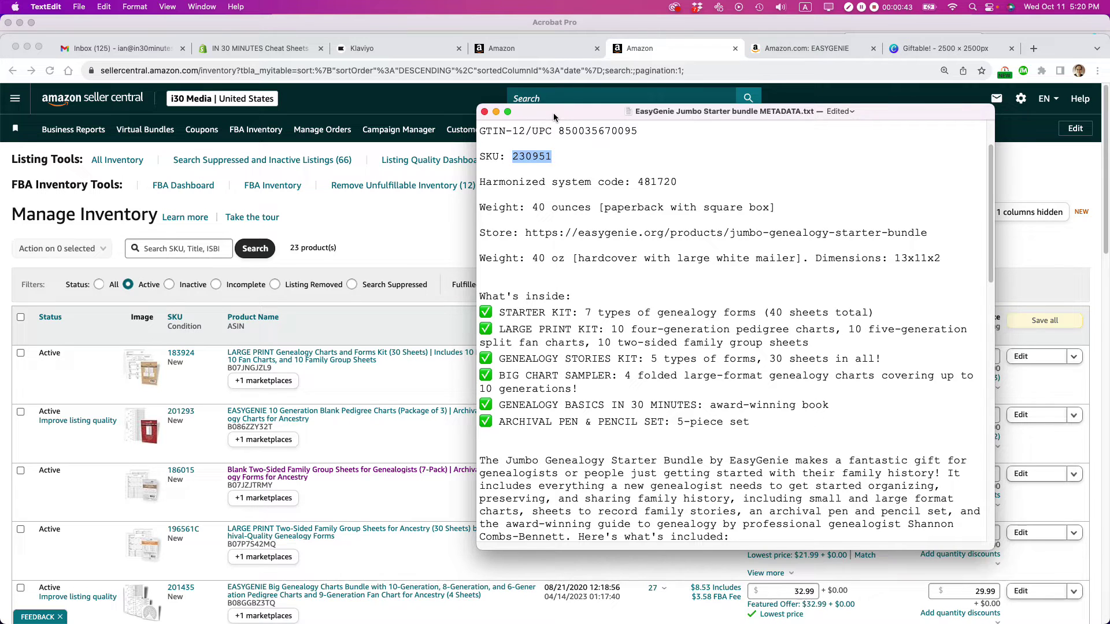
{"action": "key", "text": "super+m"}
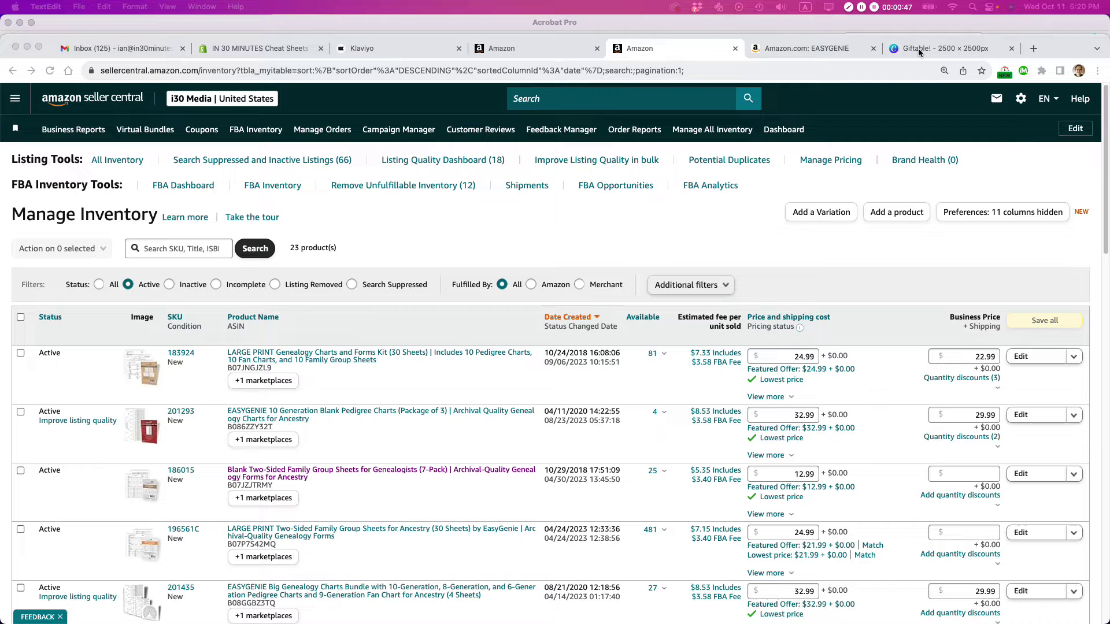
View the 'Giftable & easy to wrap!' Canva design, then return to Manage Inventory
{"action": "left_click", "coordinate": [919, 49]}
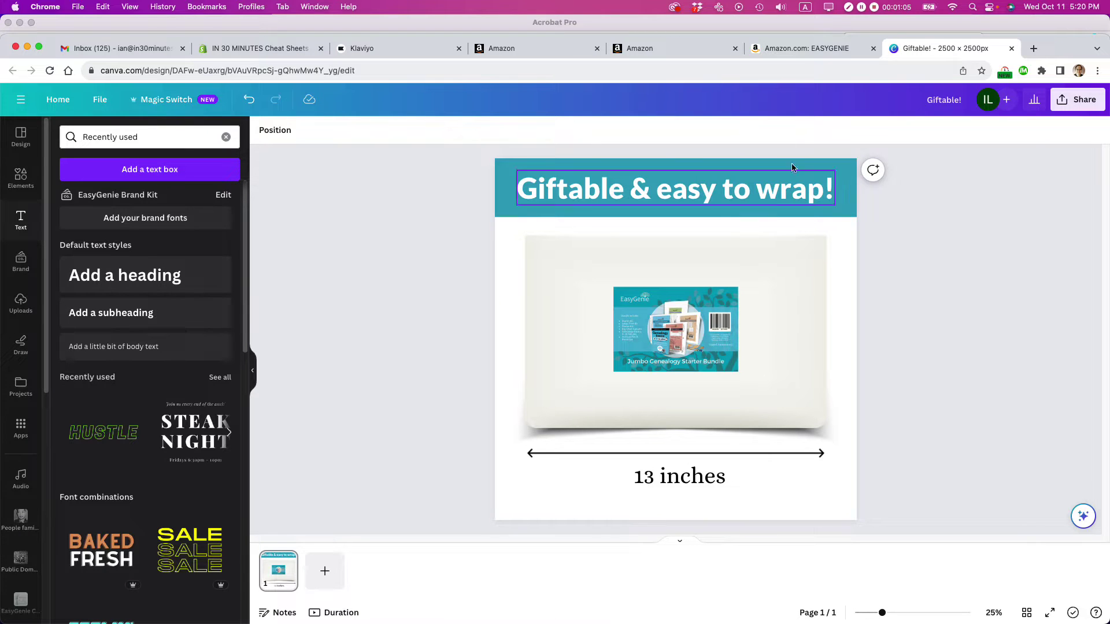
{"action": "left_click", "coordinate": [697, 48]}
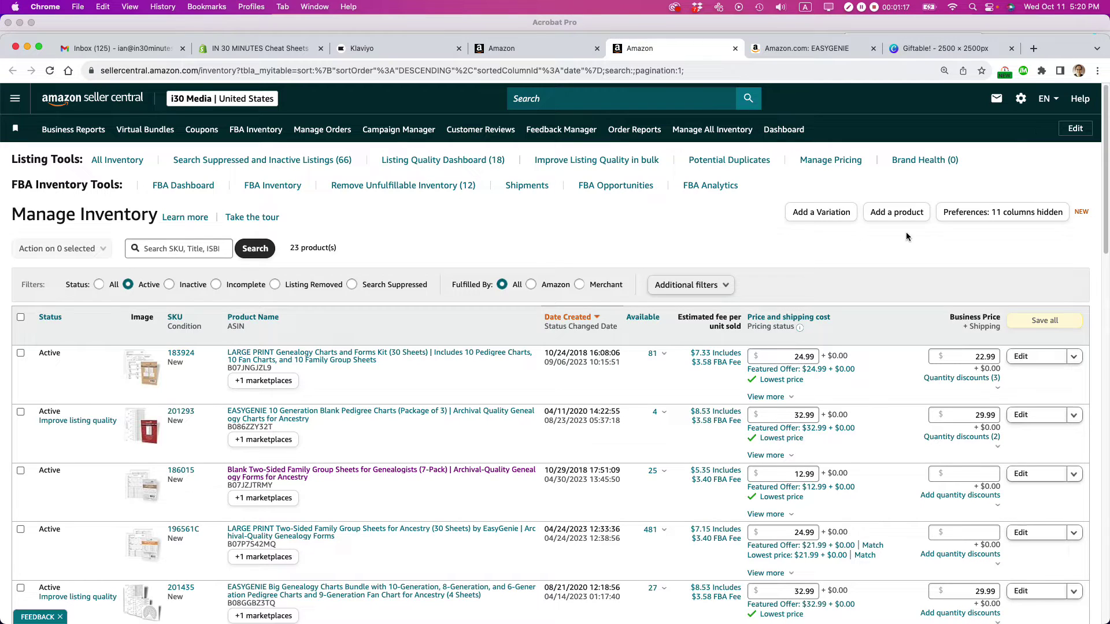
Start a new listing with Add a product to reach the catalog search page
{"action": "left_click", "coordinate": [904, 218]}
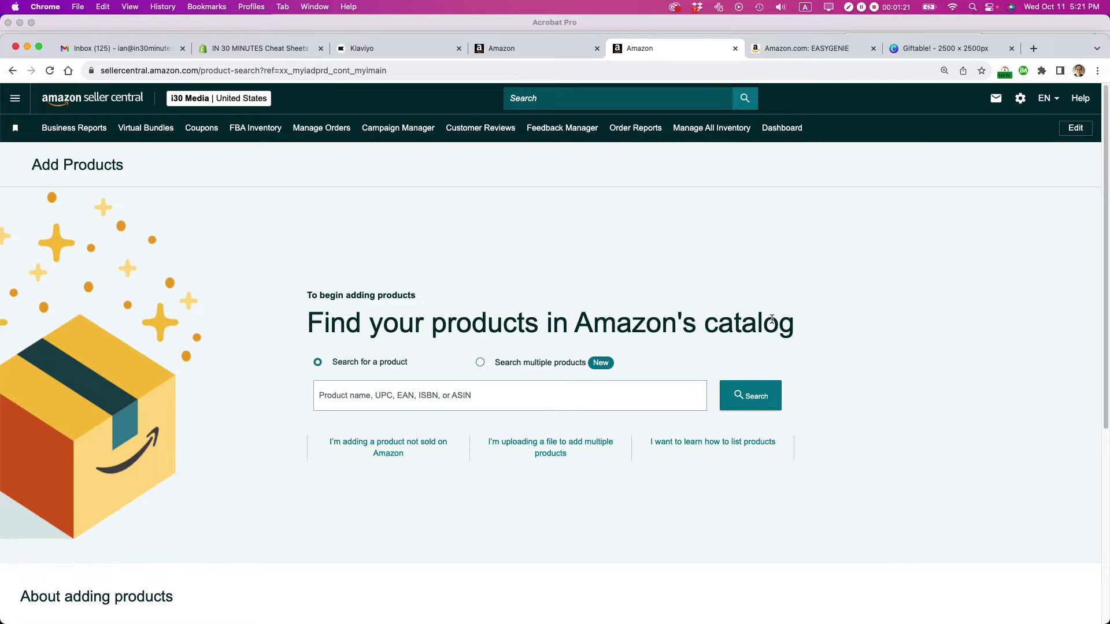
{"action": "left_click_drag", "start_coordinate": [308, 322], "coordinate": [803, 325]}
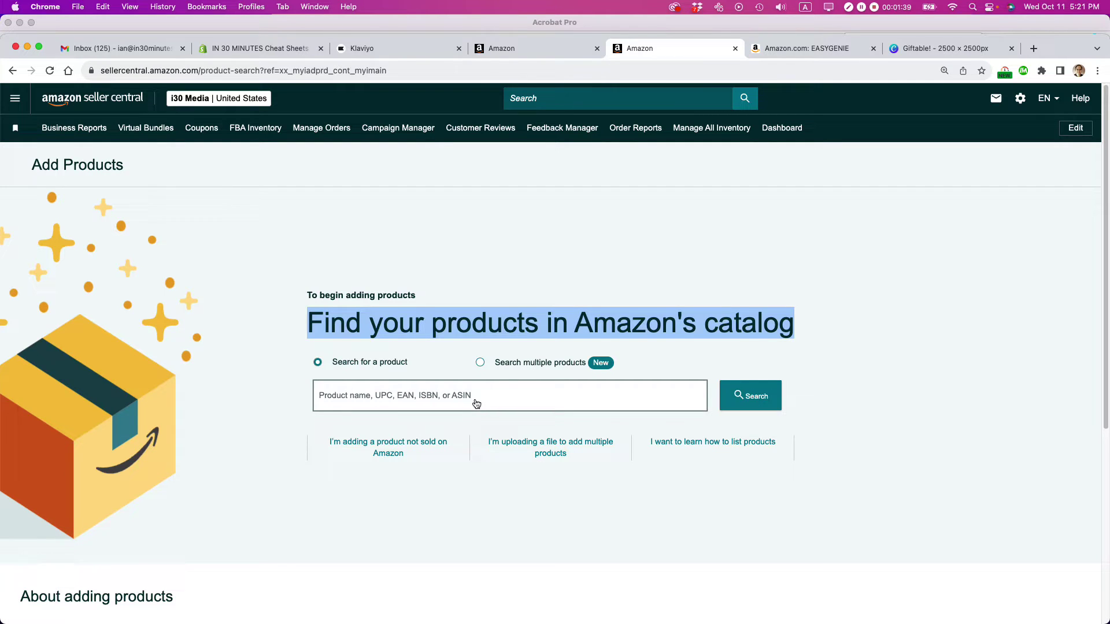
Choose to list a product not sold on Amazon and select the WALL ART product type
{"action": "left_click", "coordinate": [423, 444]}
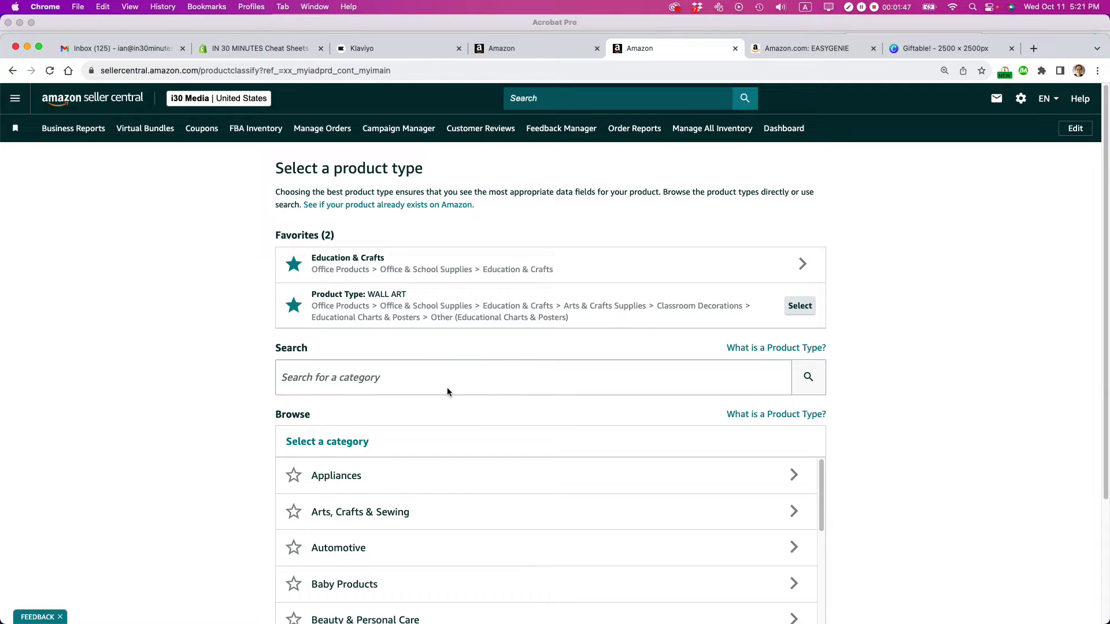
{"action": "left_click_drag", "start_coordinate": [274, 171], "coordinate": [434, 176]}
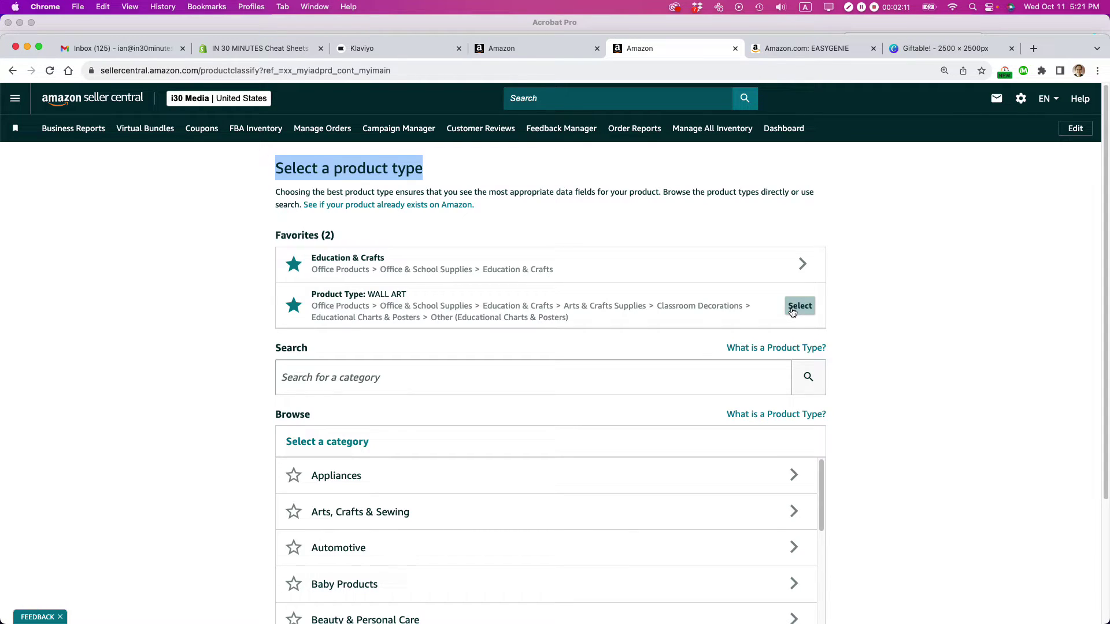
{"action": "left_click", "coordinate": [481, 370]}
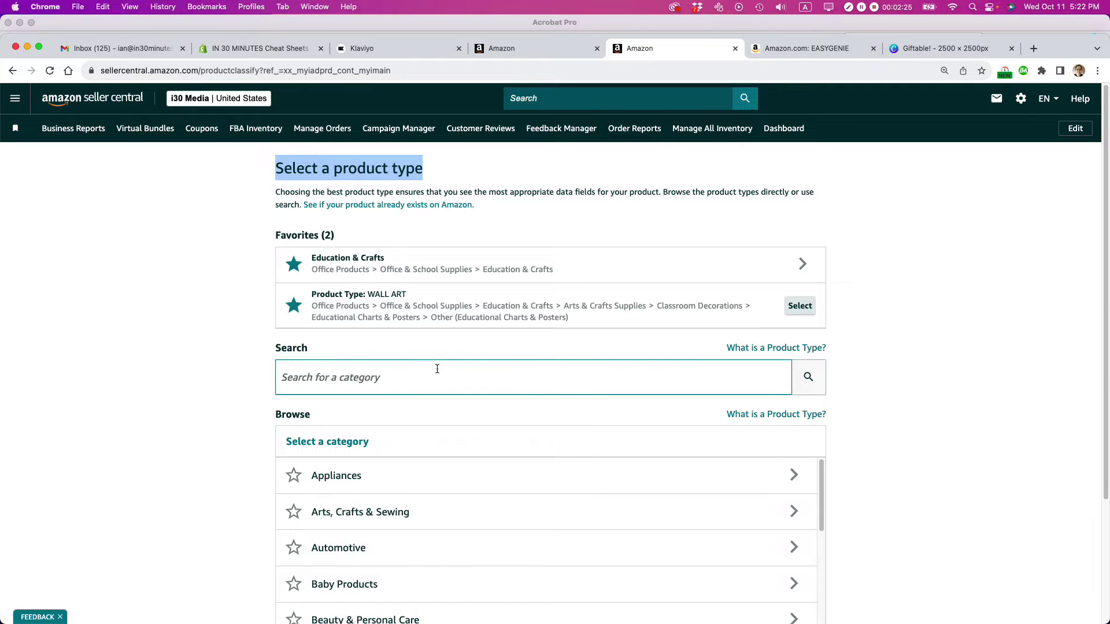
{"action": "left_click", "coordinate": [418, 381]}
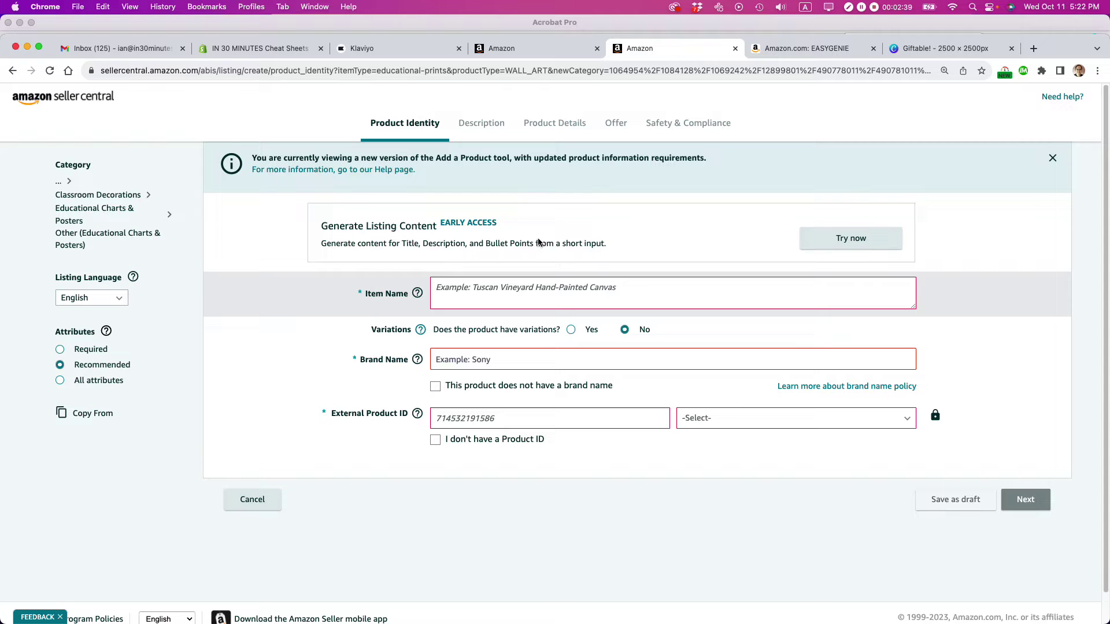
Paste 'Jumbo Genealogy Starter Bundle: Genealogy Gift Set with Blank Charts, Archival Quality Pens, Book and More' as Item Name
{"action": "triple_click", "coordinate": [472, 250]}
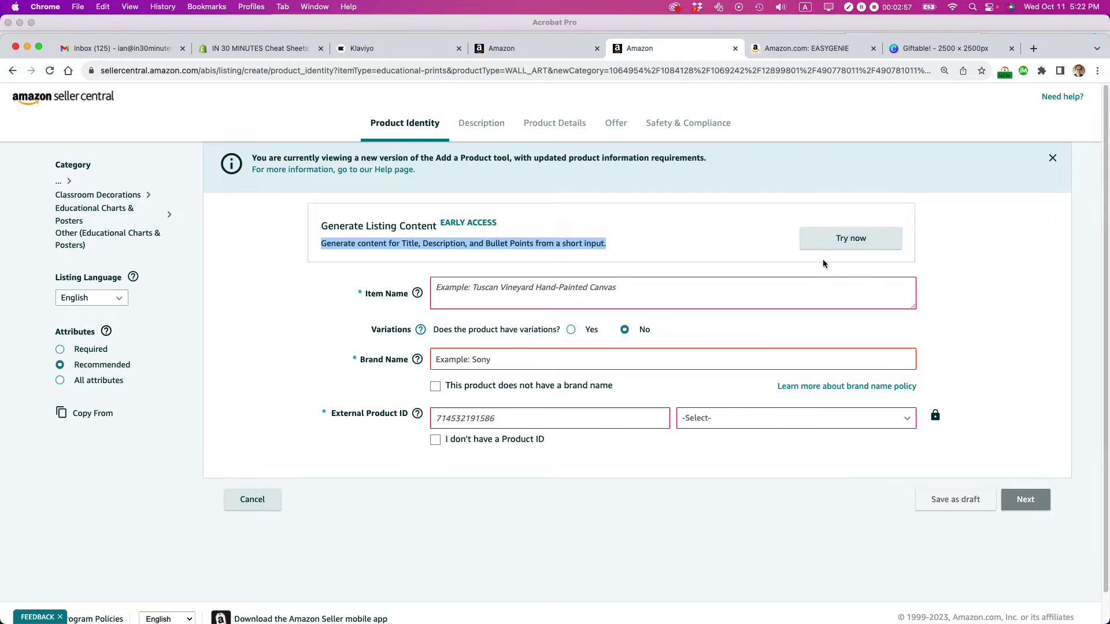
{"action": "left_click", "coordinate": [553, 298]}
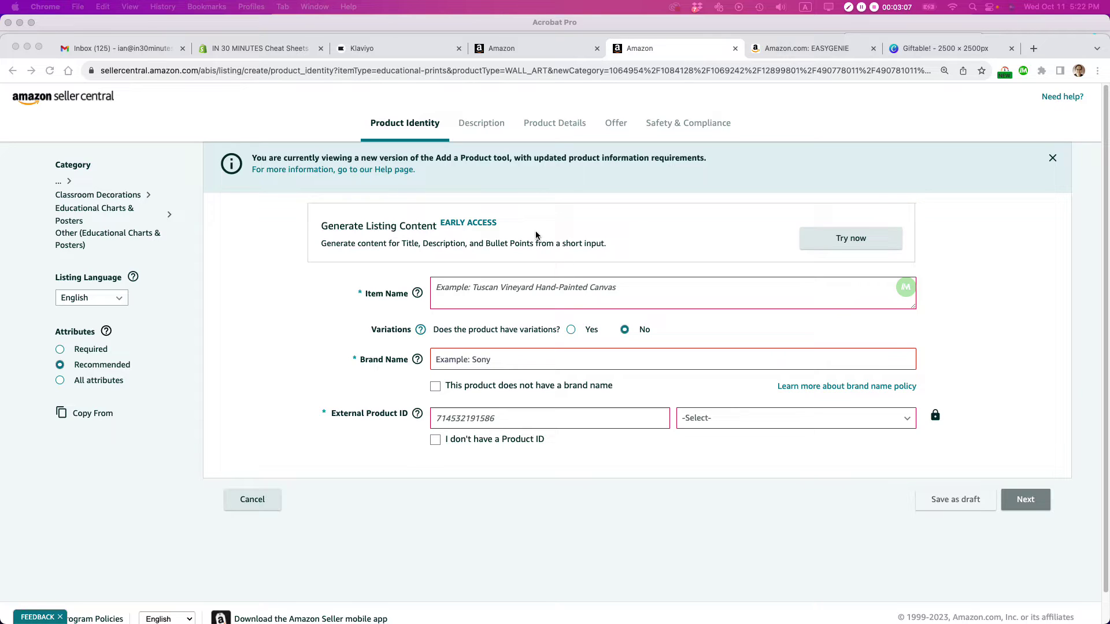
{"action": "left_click", "coordinate": [467, 294]}
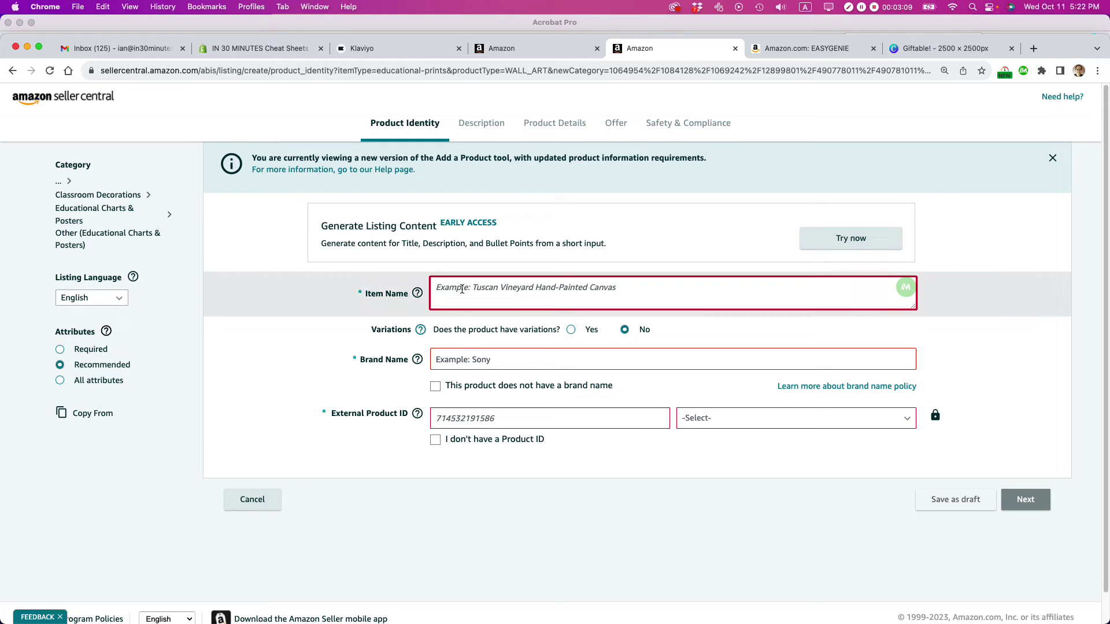
{"action": "type", "text": "Jumbo Genealogy Starter Bundle: Genealogy Gift Set with Blank Charts, Archival Quality Pens, Book and More"}
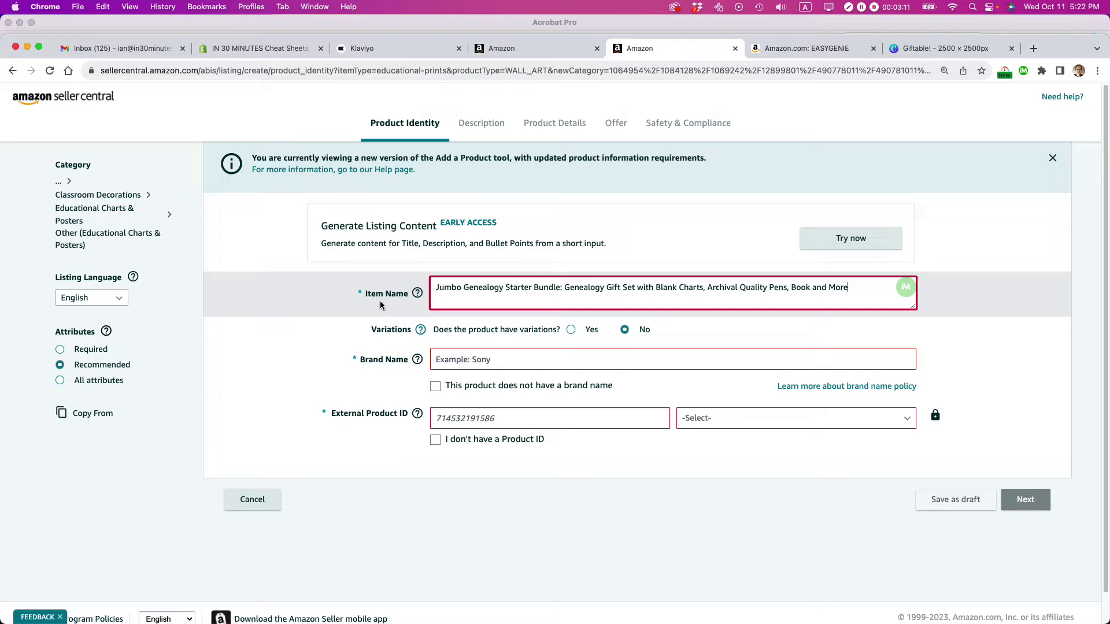
{"action": "left_click", "coordinate": [281, 293]}
{"action": "left_click", "coordinate": [450, 363]}
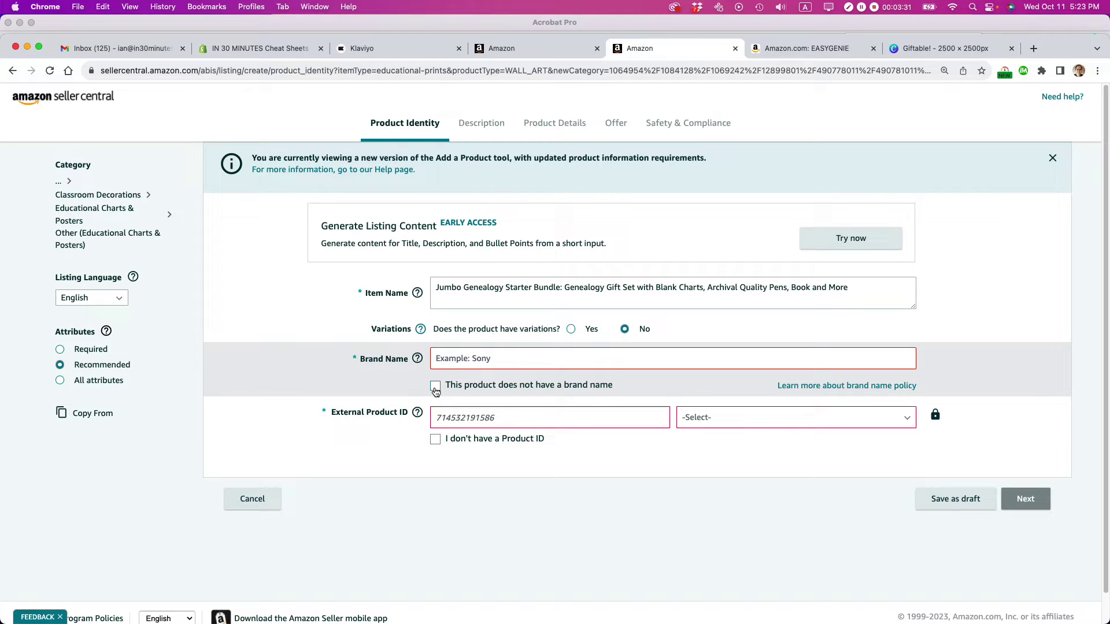
Pick EASYGENIE from the Brand Name suggestions
{"action": "left_click", "coordinate": [494, 359]}
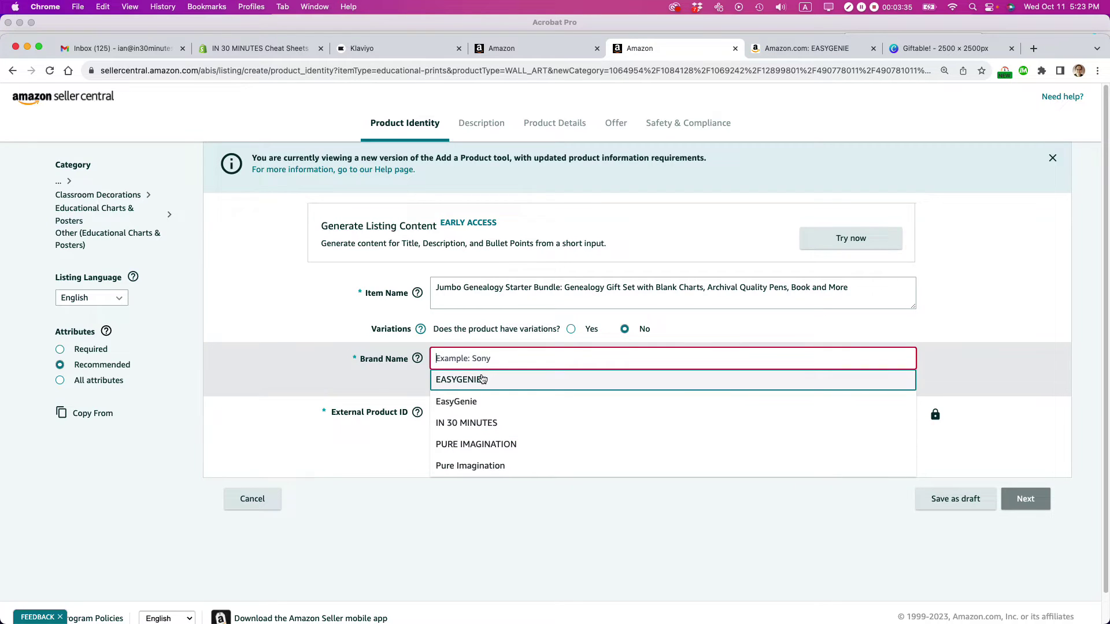
{"action": "left_click", "coordinate": [482, 380]}
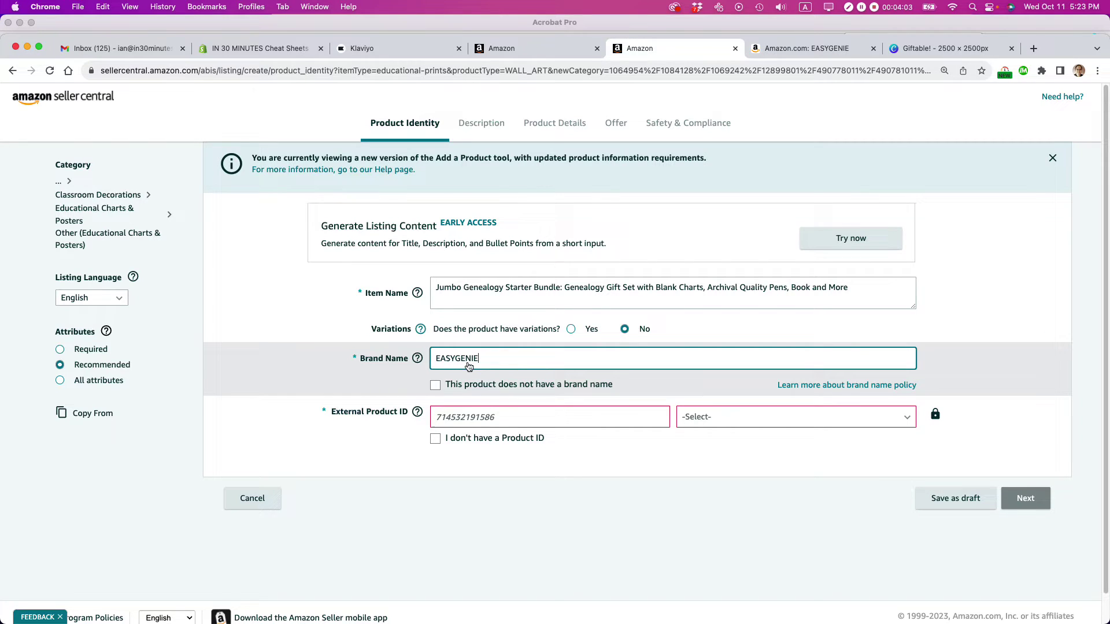
{"action": "left_click", "coordinate": [451, 416]}
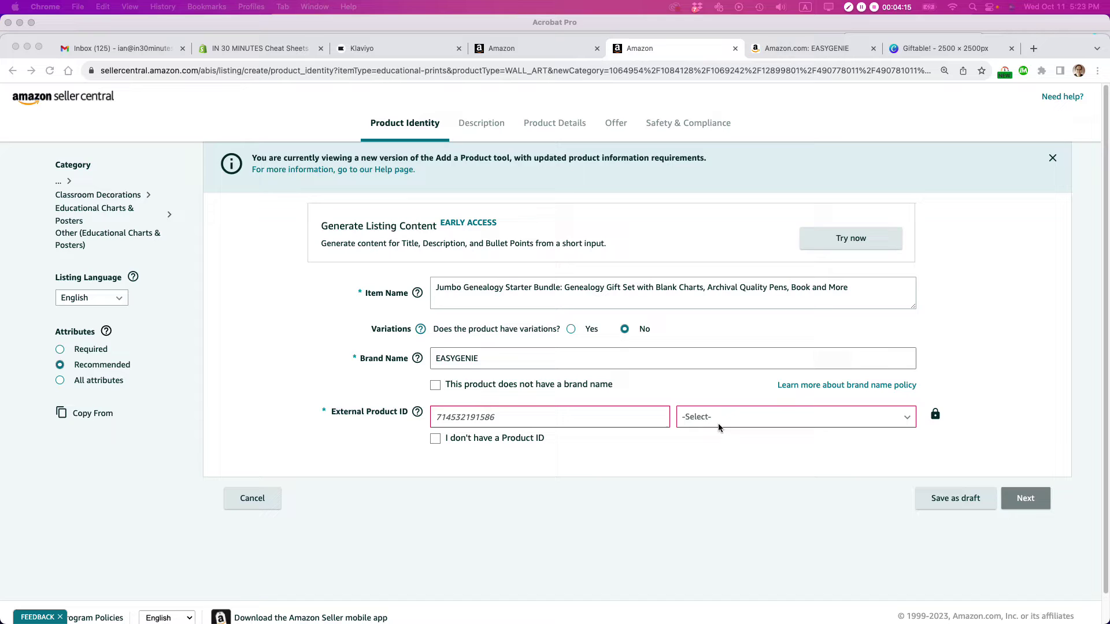
{"action": "left_click", "coordinate": [459, 416]}
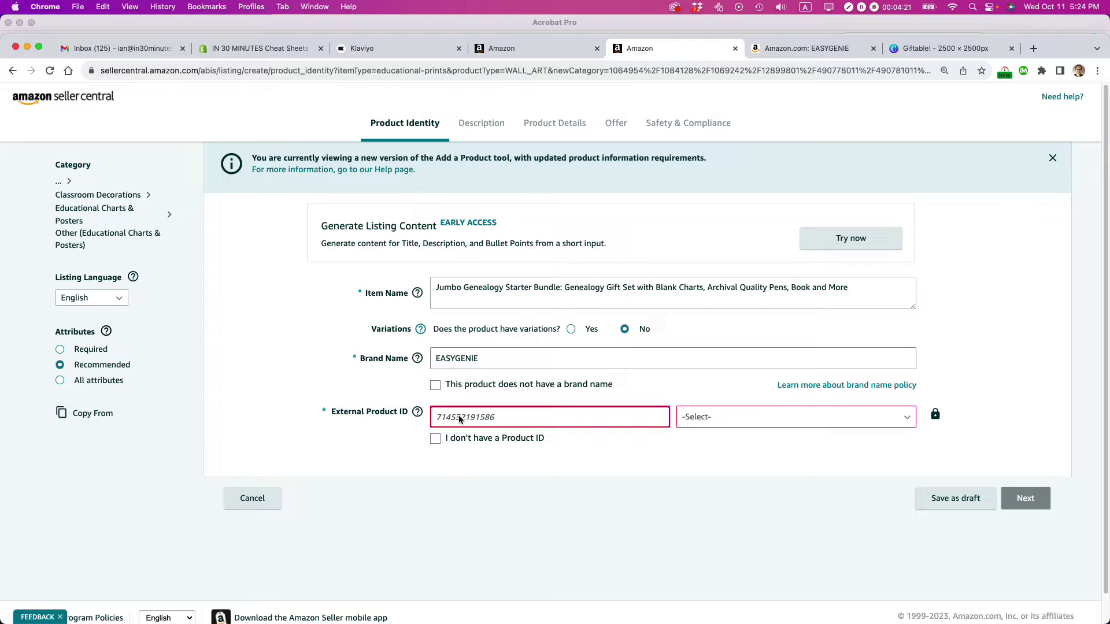
{"action": "key", "text": "super+v"}
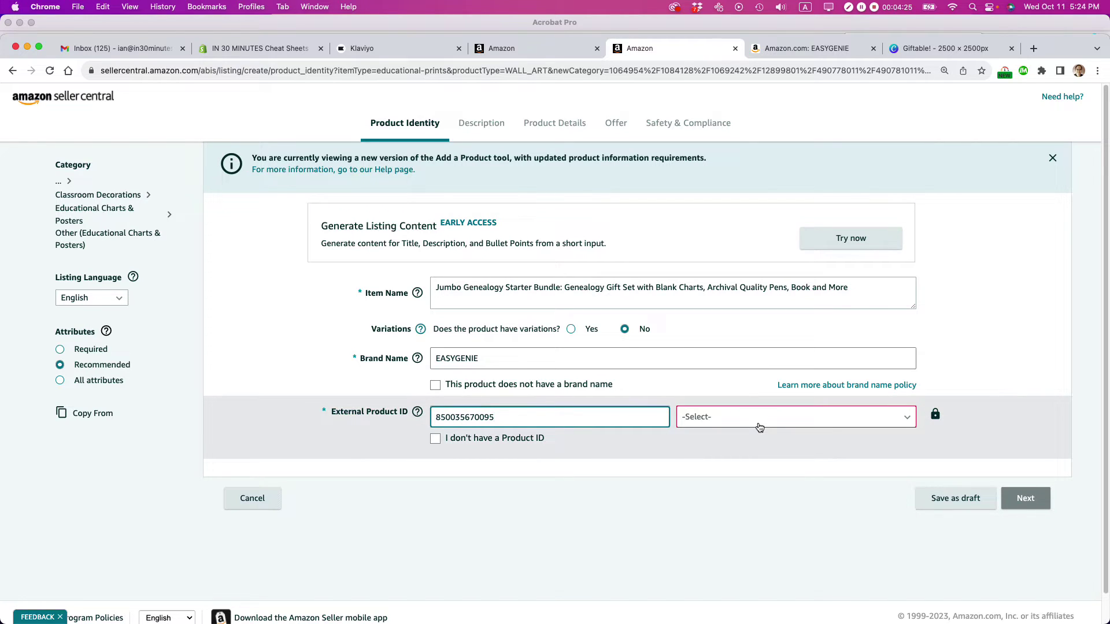
{"action": "left_click", "coordinate": [905, 424]}
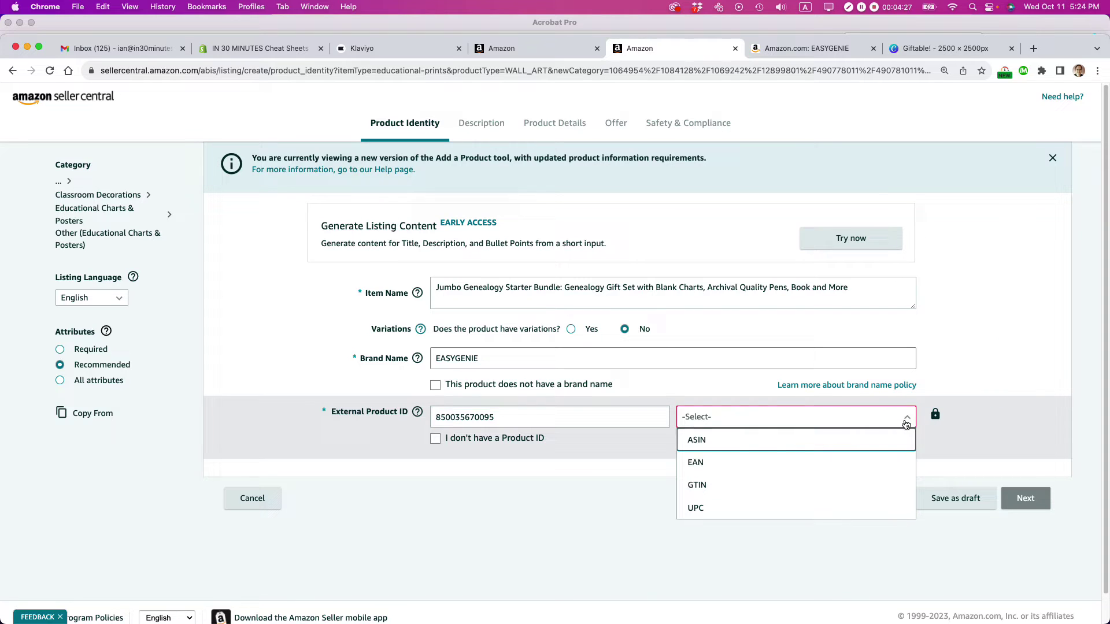
{"action": "left_click", "coordinate": [785, 513]}
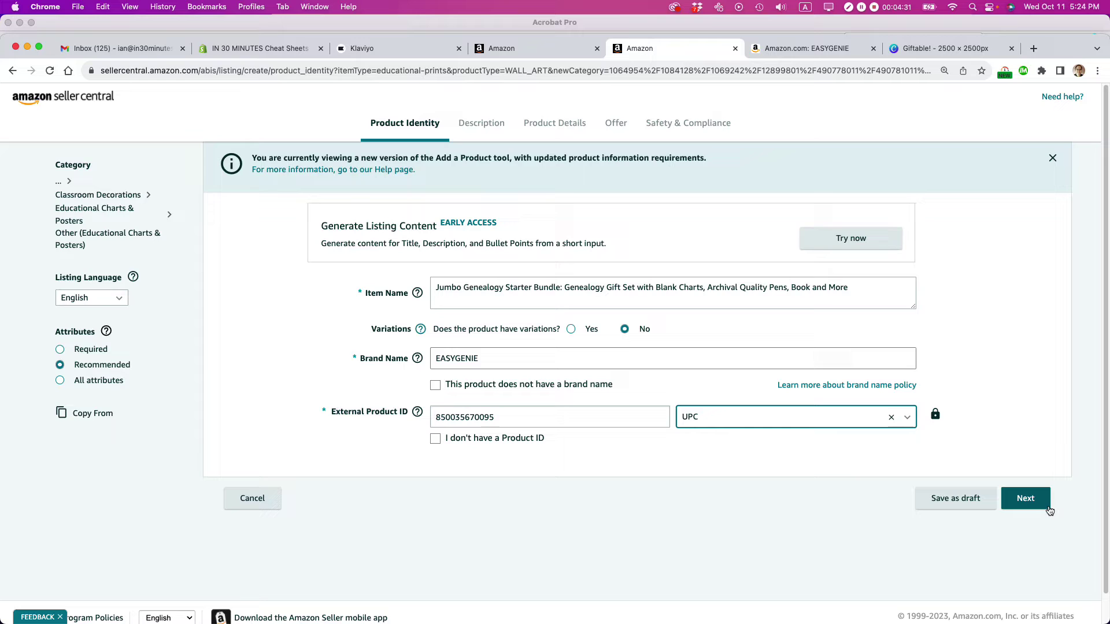
{"action": "left_click", "coordinate": [1030, 501]}
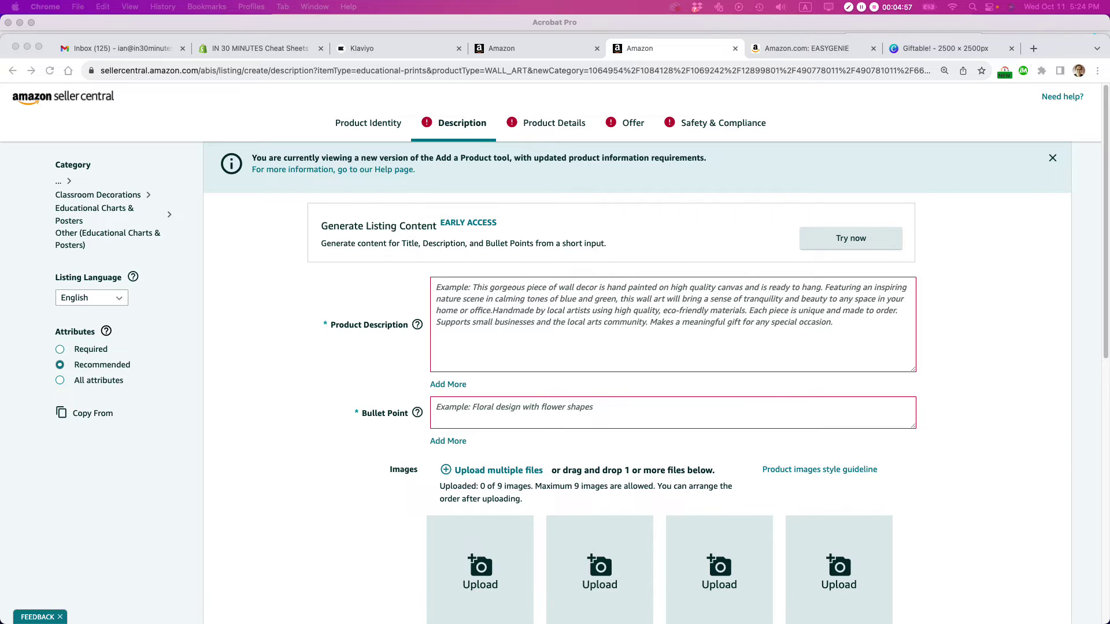
Paste the EasyGenie gift-for-genealogists paragraph into Product Description
{"action": "left_click", "coordinate": [472, 297]}
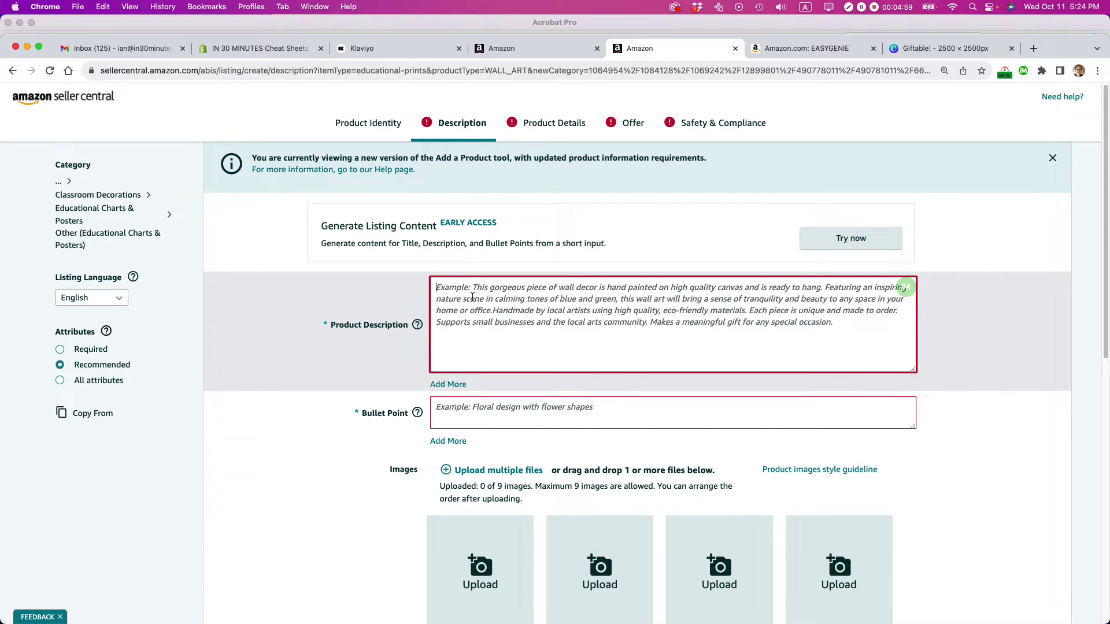
{"action": "type", "text": "The Jumbo Genealogy Starter Bundle by EasyGenie makes a fantastic gift for genealogists or people just getting started with their family history! It includes everything a new genealogist needs to get started organizing, preserving, and sharing family history, including small and large format charts, sheets to record family stories, an archival pen and pencil set, and the award-winning guide to genealogy by professional genealogist Shannon Combs-Bennett."}
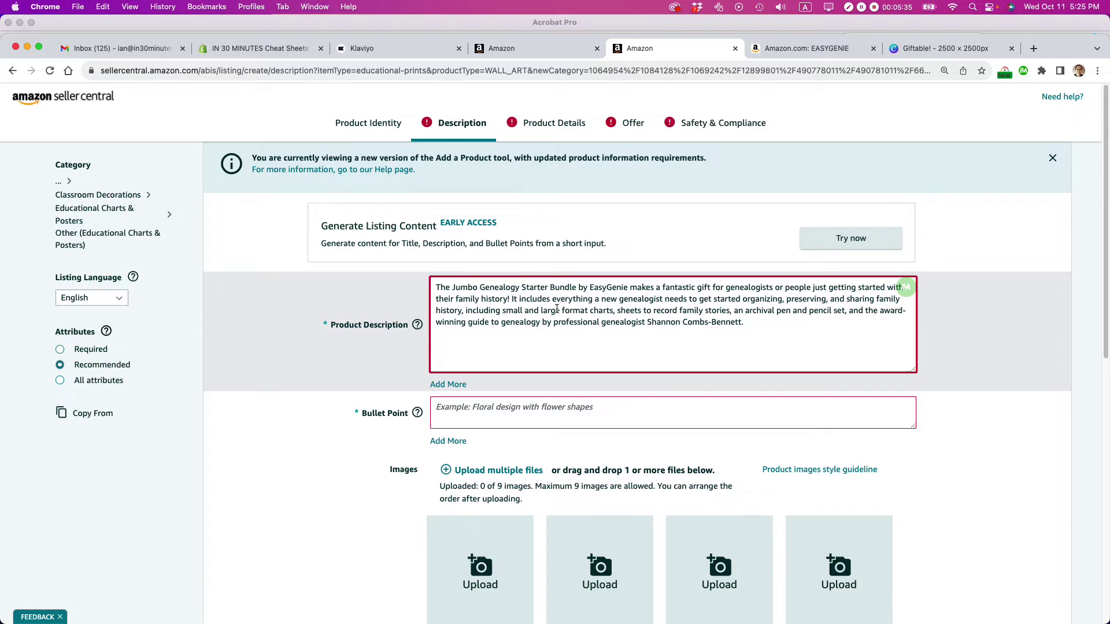
{"action": "scroll", "coordinate": [557, 309], "scroll_direction": "down", "scroll_amount": 1}
Paste the STARTER KIT text into the first Bullet Point and add a second field
{"action": "scroll", "coordinate": [557, 310], "scroll_direction": "down", "scroll_amount": 1}
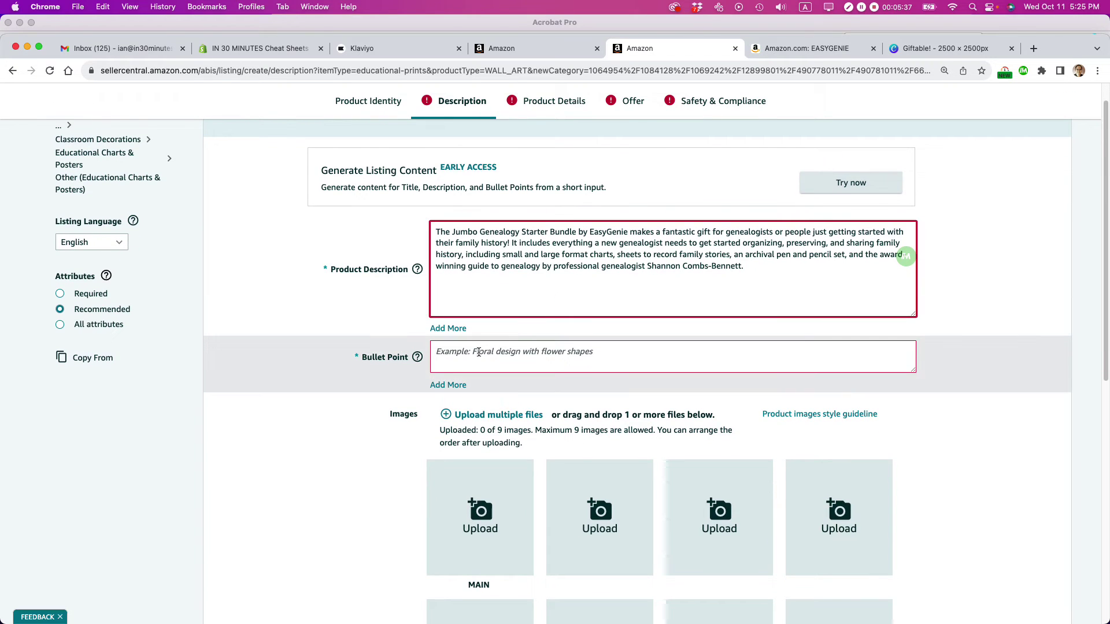
{"action": "left_click", "coordinate": [471, 356]}
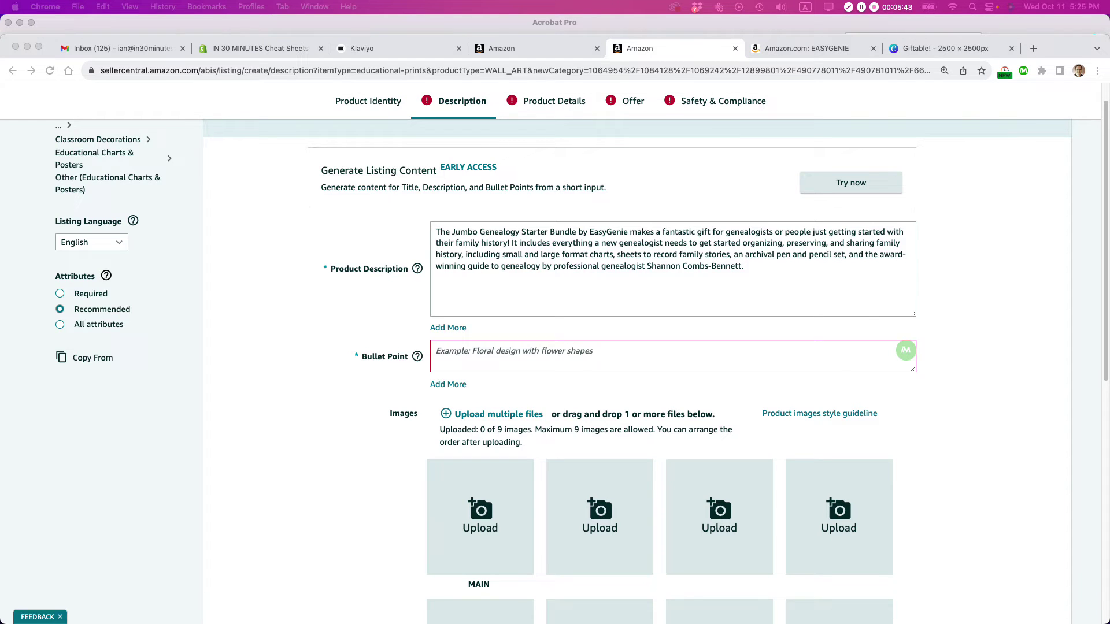
{"action": "left_click", "coordinate": [489, 352]}
{"action": "type", "text": "✅ STARTER KIT: 7 types of genealogy forms (40 sheets total)"}
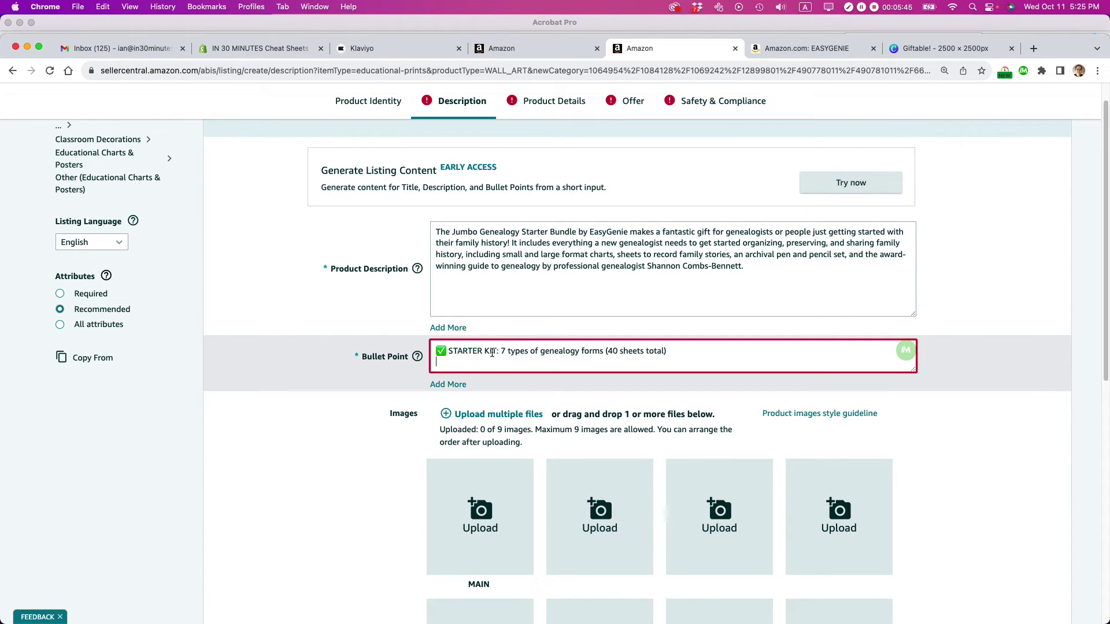
{"action": "key", "text": "BackSpace"}
{"action": "key", "text": "Tab"}
{"action": "key", "text": "Return"}
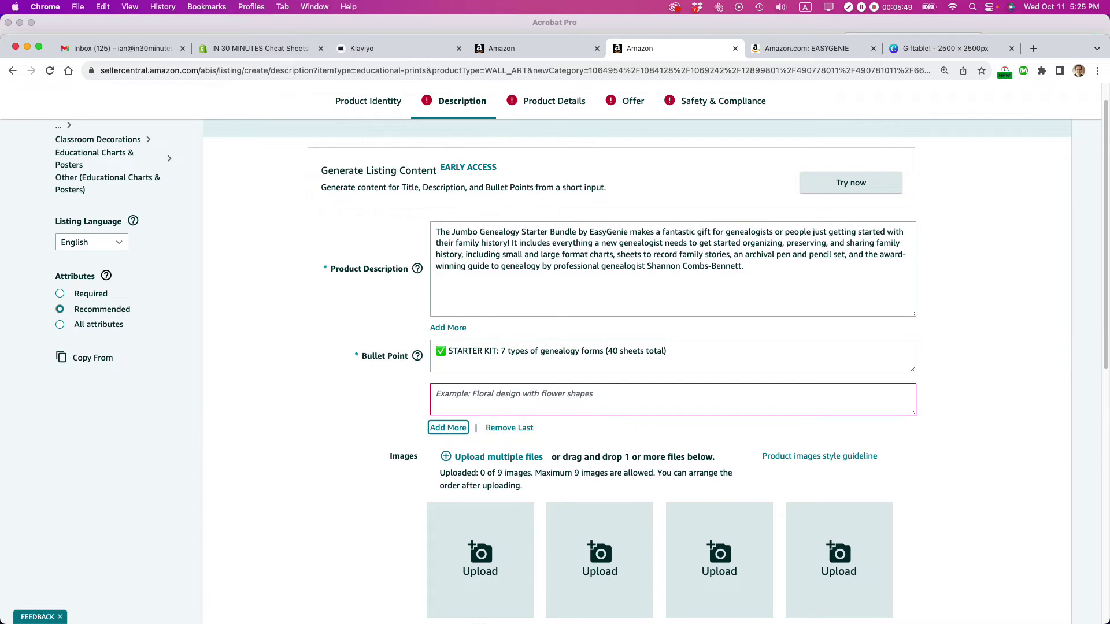
Fill the second bullet with the LARGE PRINT KIT text
{"action": "key", "text": "super+Tab"}
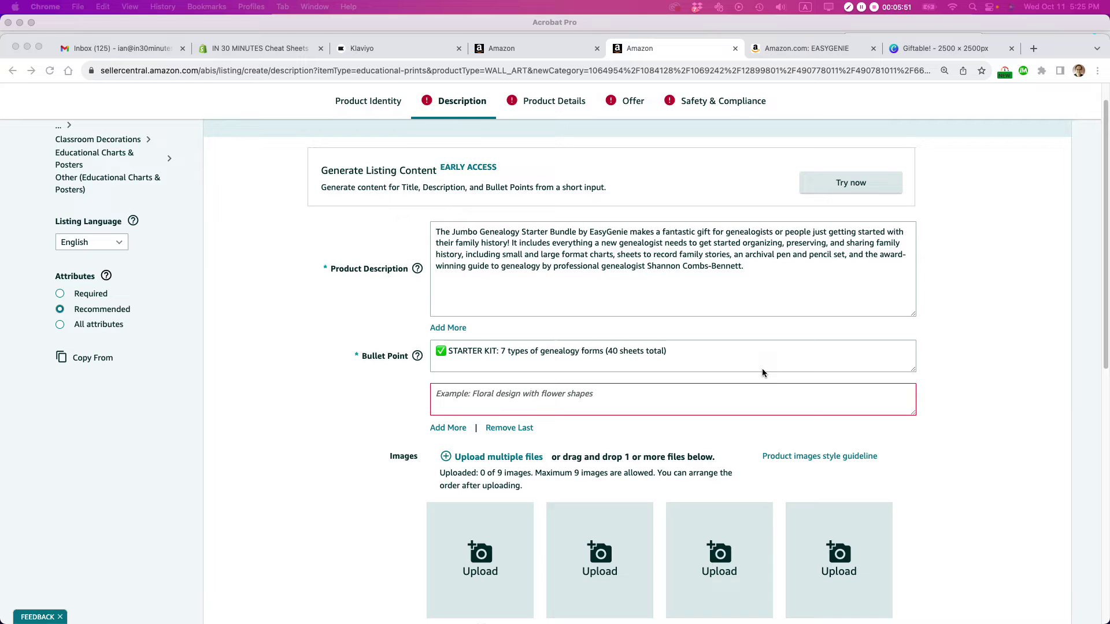
{"action": "key", "text": "super+Tab"}
{"action": "left_click", "coordinate": [526, 395]}
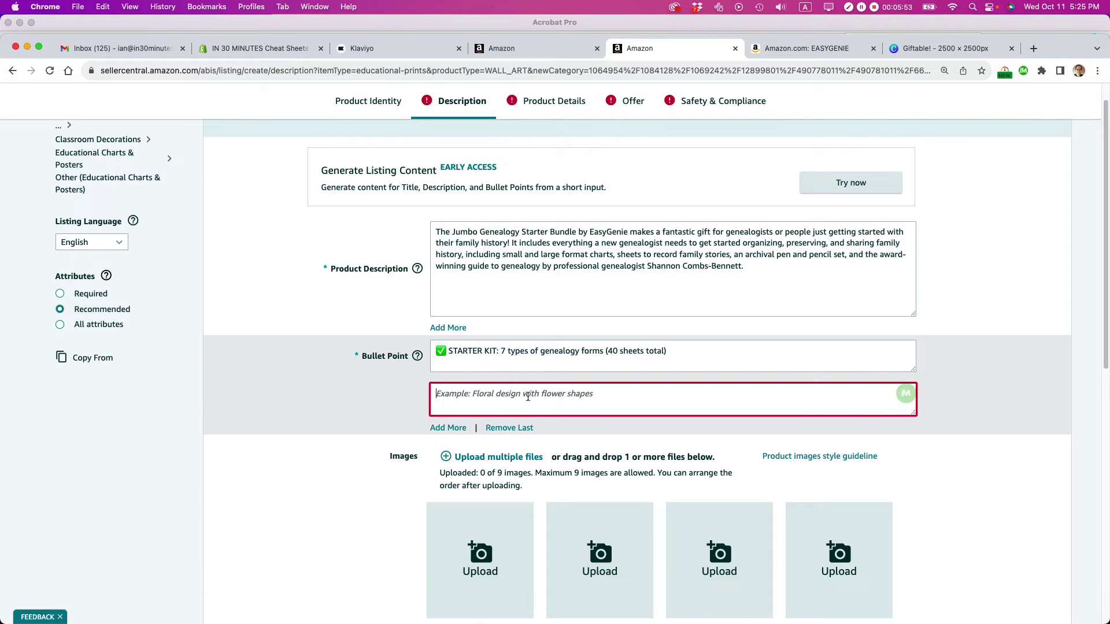
{"action": "key", "text": "super+v"}
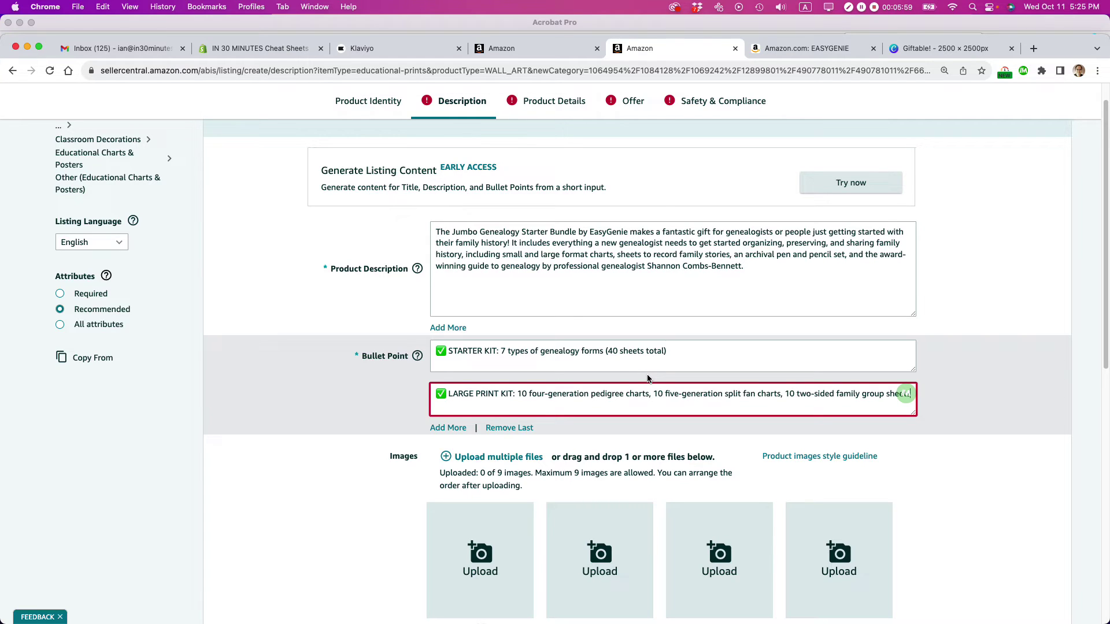
{"action": "type", "text": "s"}
{"action": "key", "text": "BackSpace"}
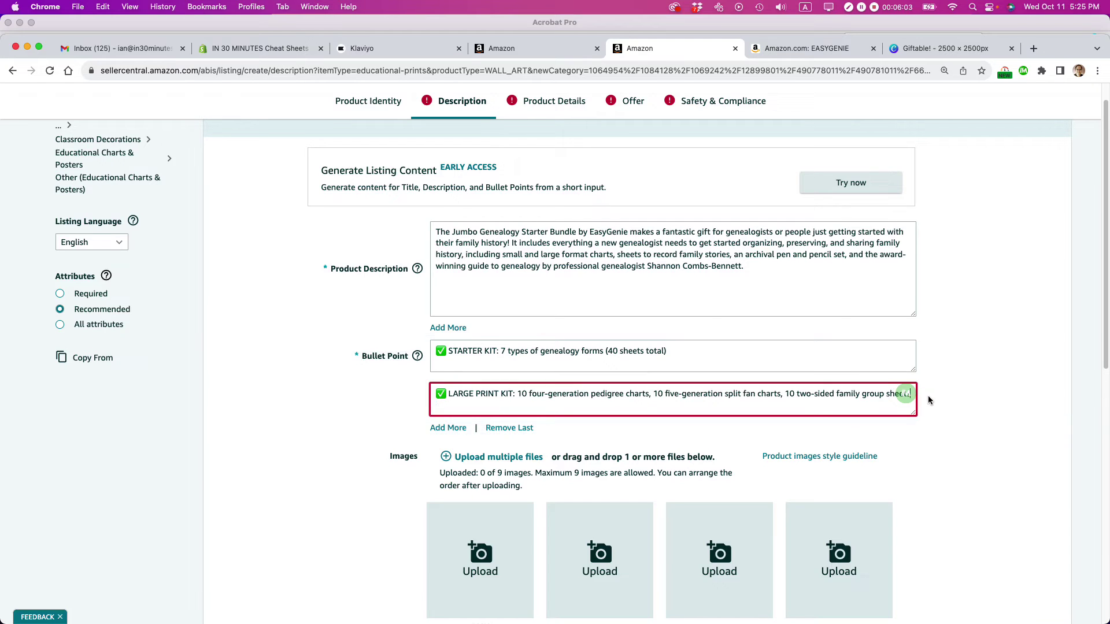
{"action": "left_click", "coordinate": [870, 394]}
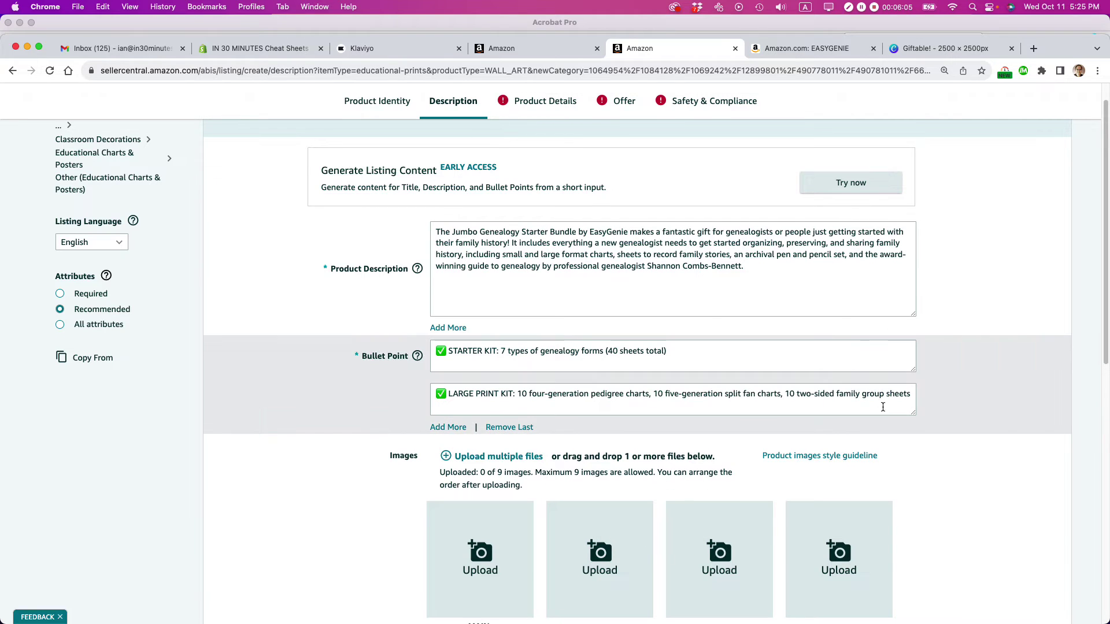
{"action": "left_click", "coordinate": [535, 407]}
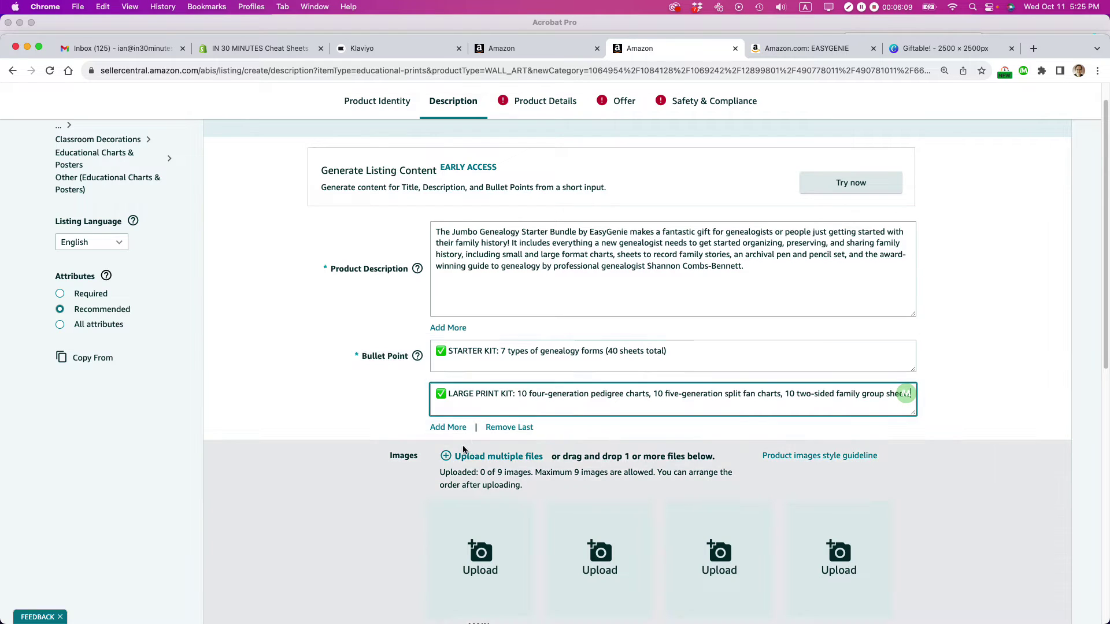
Add third and fourth bullets: GENEALOGY STORIES KIT and BIG CHART SAMPLER
{"action": "left_click", "coordinate": [448, 428]}
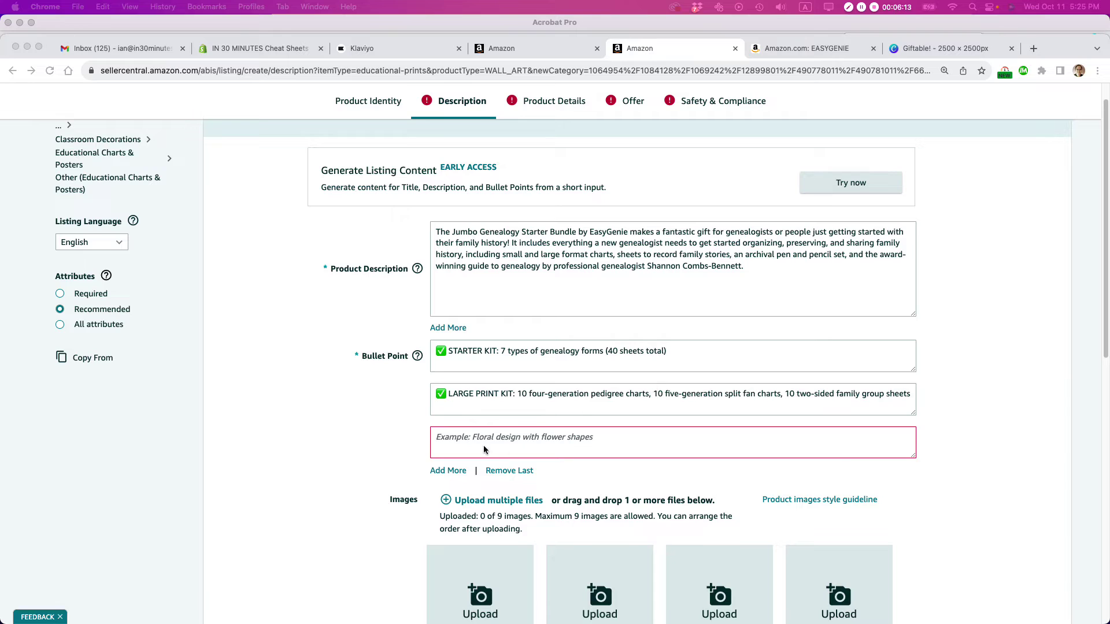
{"action": "left_click", "coordinate": [466, 443]}
{"action": "type", "text": "✅ GENEALOGY STORIES KIT: 5 types of forms, 30 sheets in all!"}
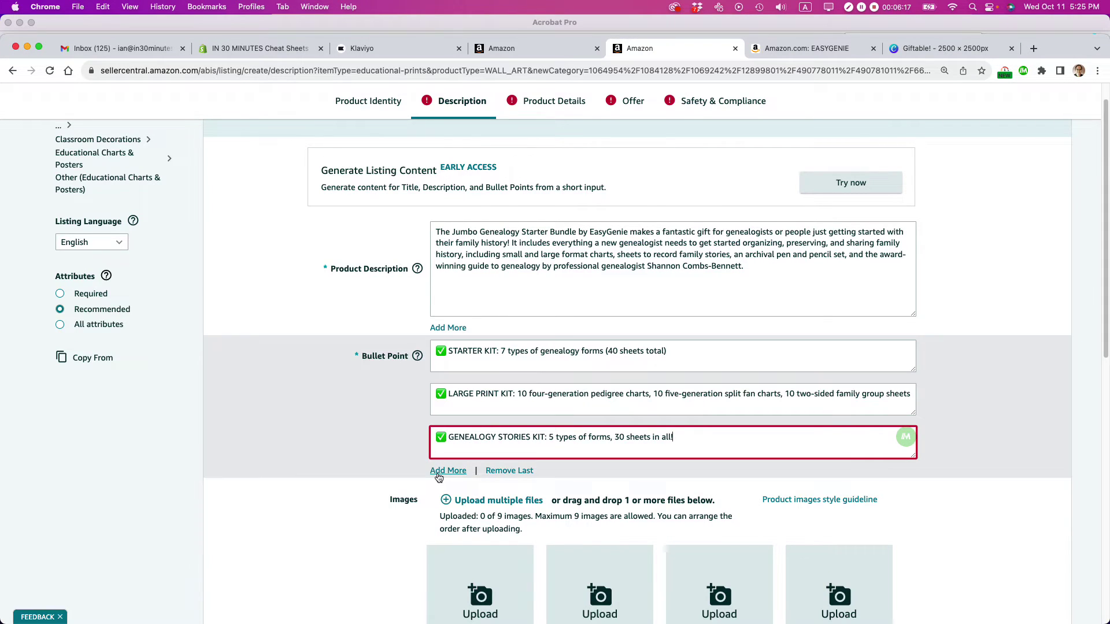
{"action": "left_click", "coordinate": [438, 471]}
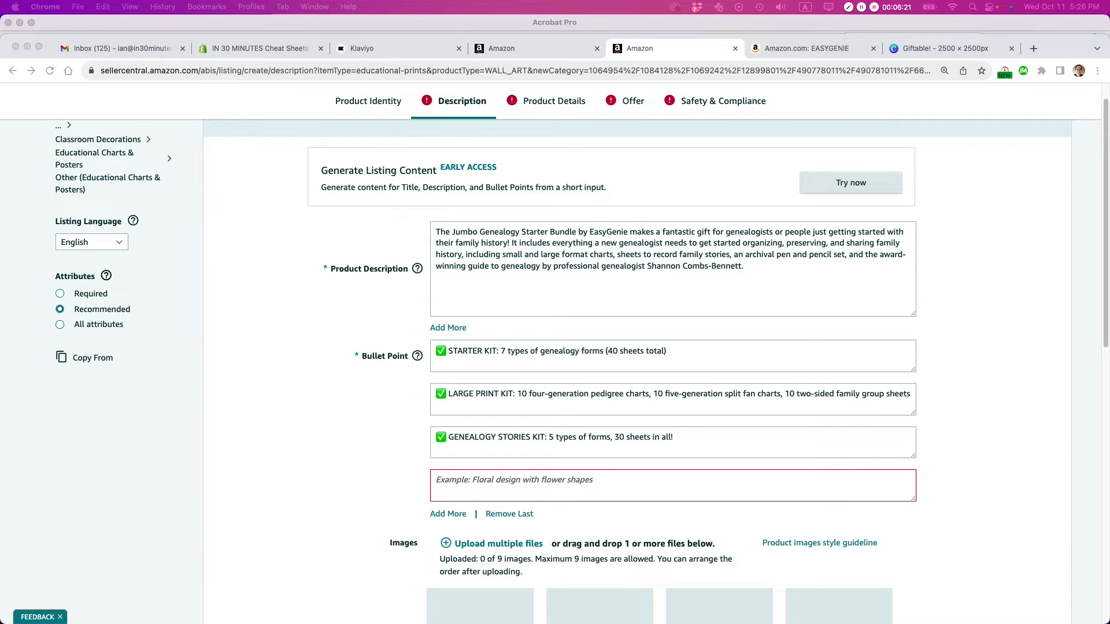
{"action": "left_click", "coordinate": [481, 481]}
{"action": "type", "text": "✅ BIG CHART SAMPLER: 4 folded large-format genealogy charts covering up to 10 generations!"}
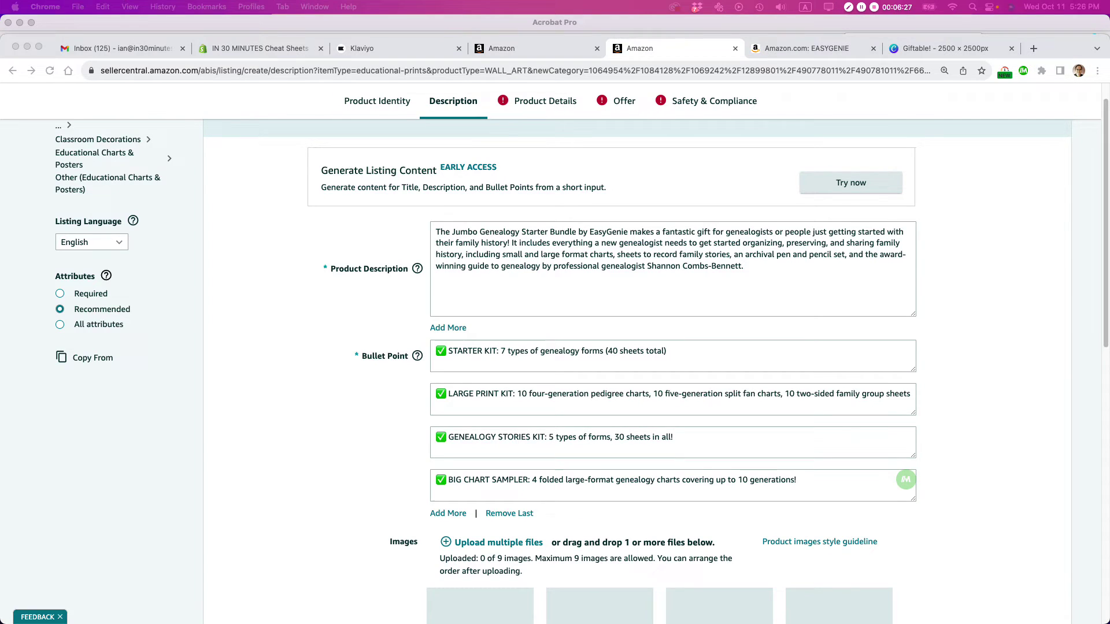
Add fifth and sixth bullets: GENEALOGY BASICS IN 30 MINUTES and ARCHIVAL PEN & PENCIL SET
{"action": "left_click", "coordinate": [446, 513]}
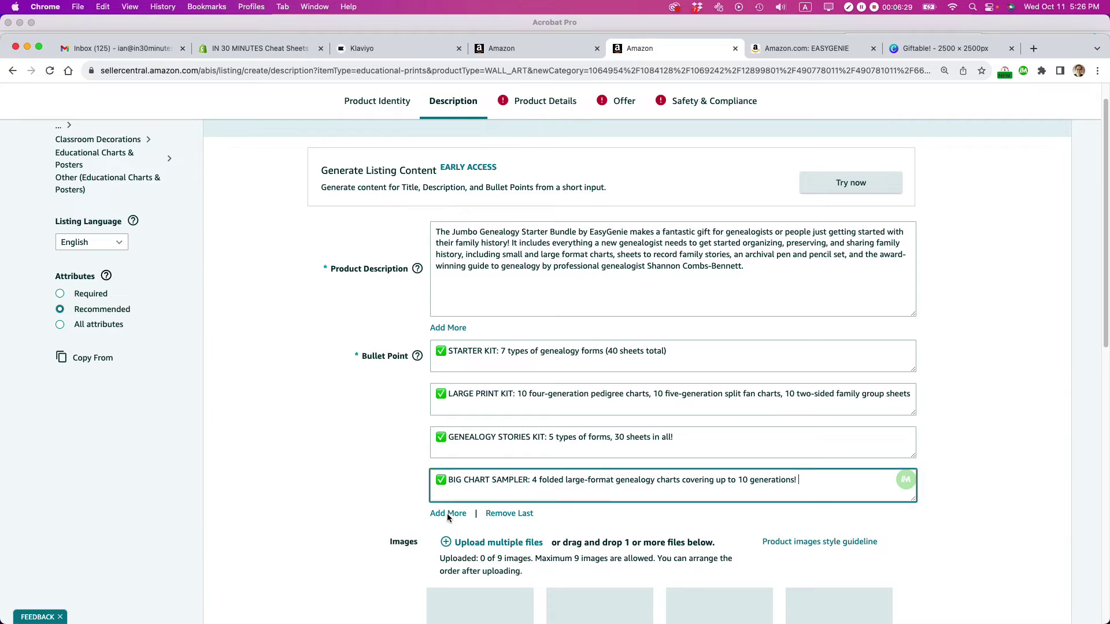
{"action": "left_click", "coordinate": [451, 527]}
{"action": "type", "text": "✅ GENEALOGY BASICS IN 30 MINUTES: award-winning book"}
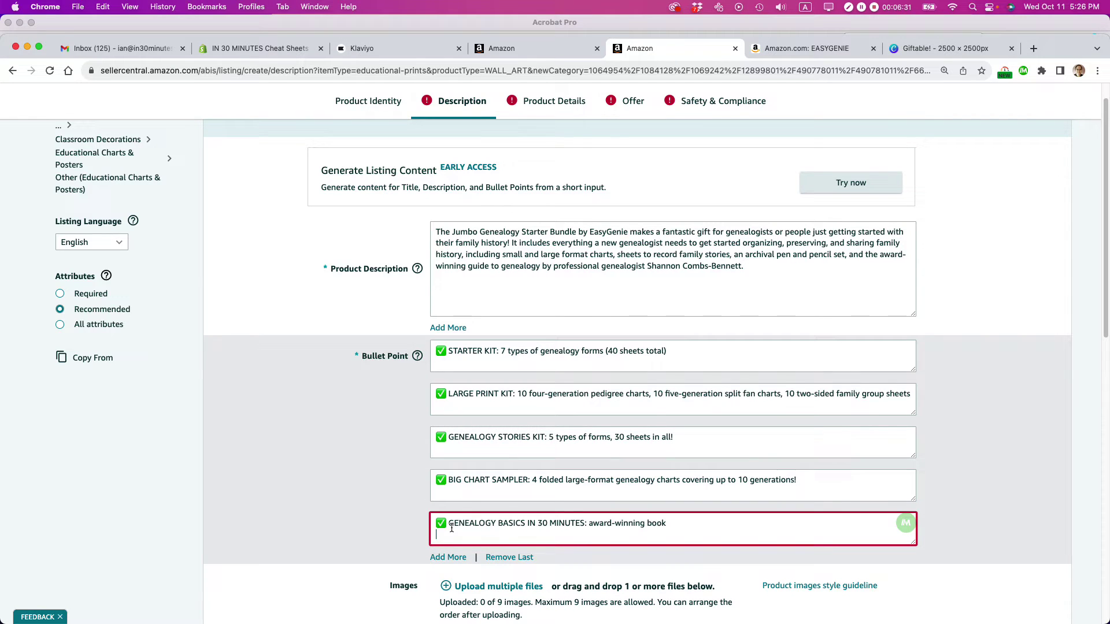
{"action": "left_click", "coordinate": [445, 559]}
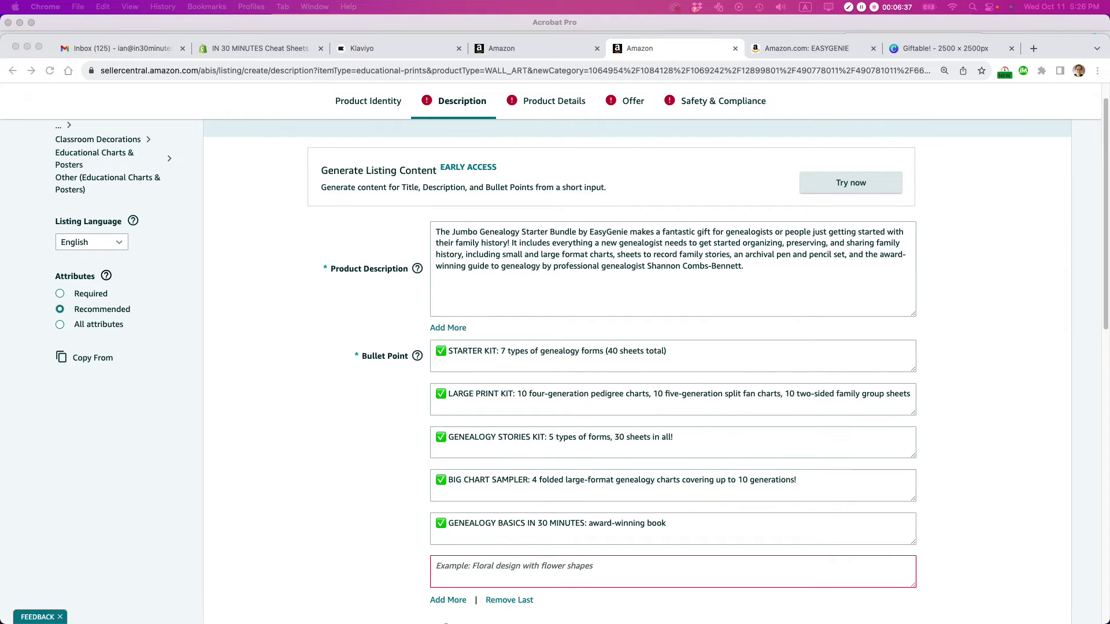
{"action": "left_click", "coordinate": [484, 572]}
{"action": "type", "text": "✅ ARCHIVAL PEN & PENCIL SET: 5-piece set"}
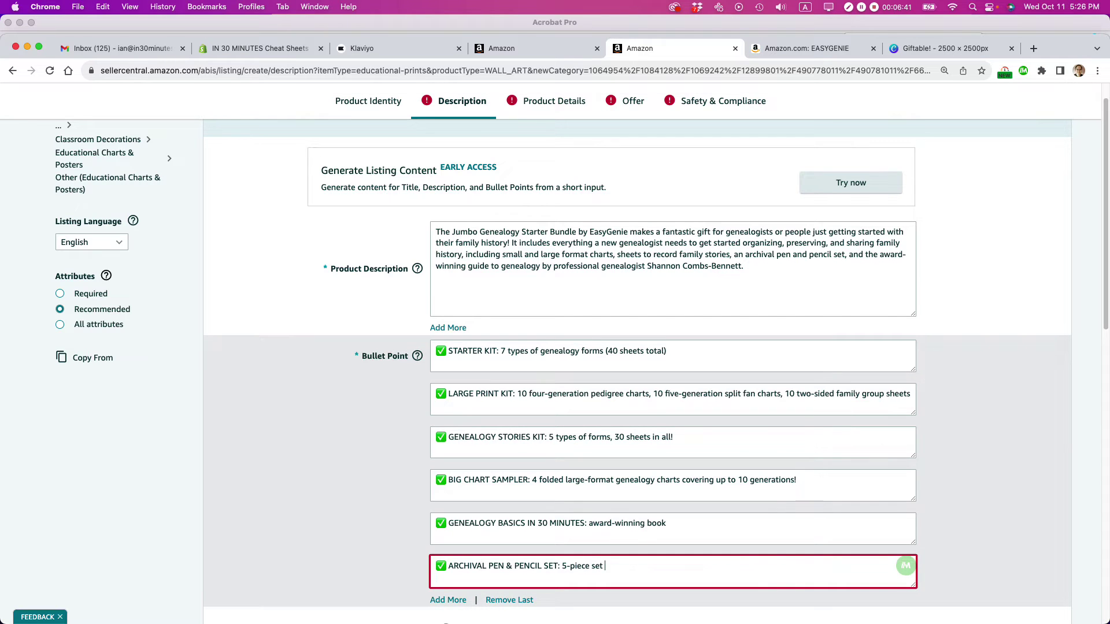
Open the product image style guidelines and read the preferred image size requirement
{"action": "scroll", "coordinate": [1013, 307], "scroll_direction": "down", "scroll_amount": 3}
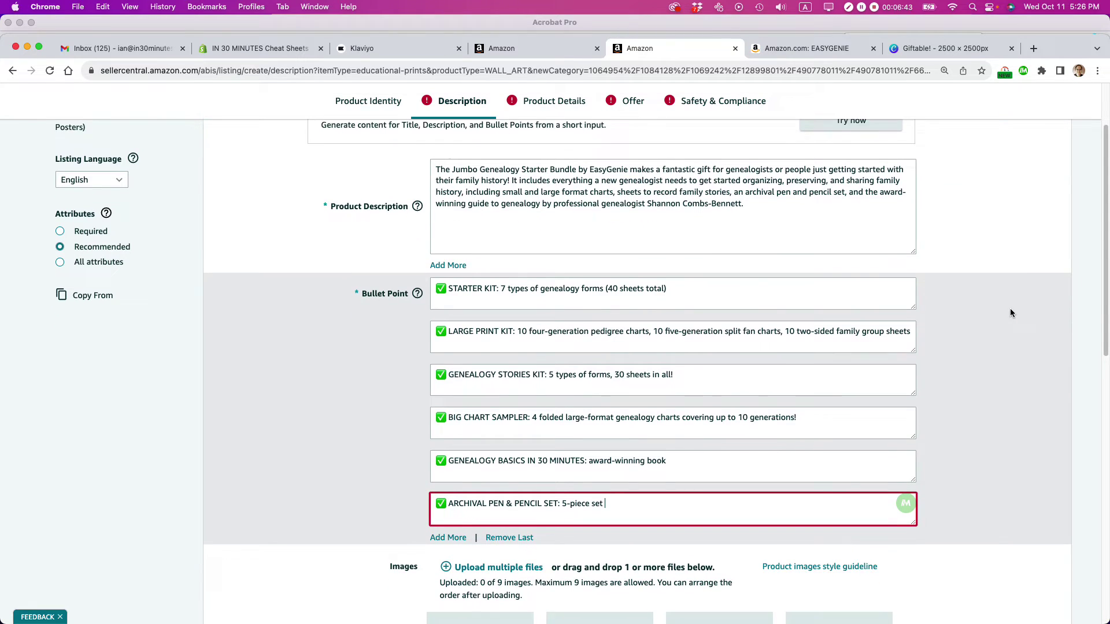
{"action": "scroll", "coordinate": [1010, 312], "scroll_direction": "down", "scroll_amount": 7}
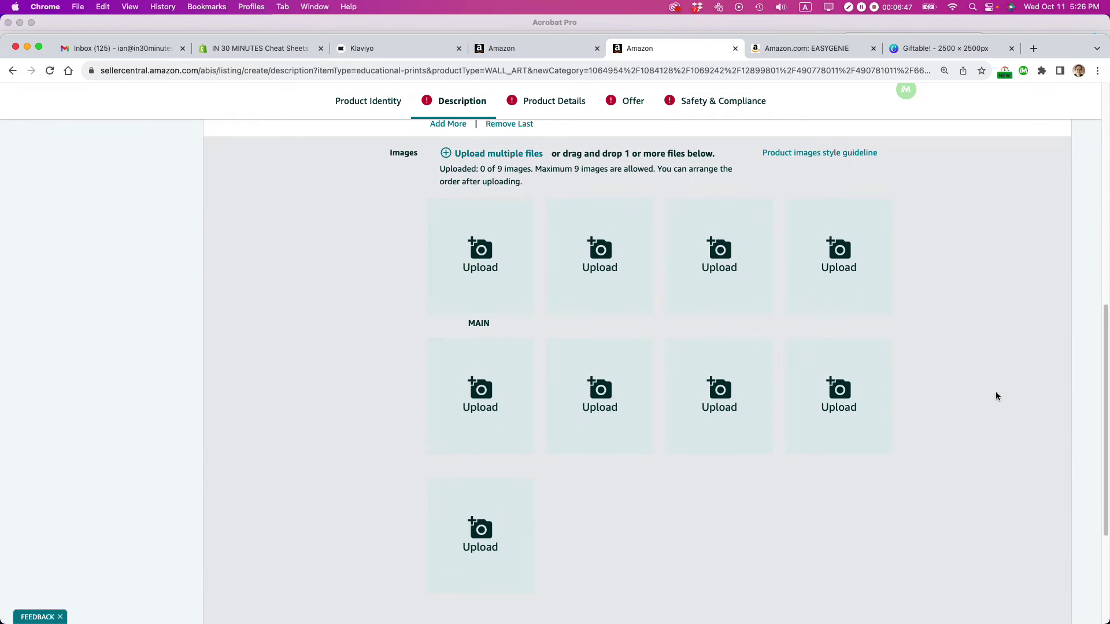
{"action": "left_click", "coordinate": [790, 154]}
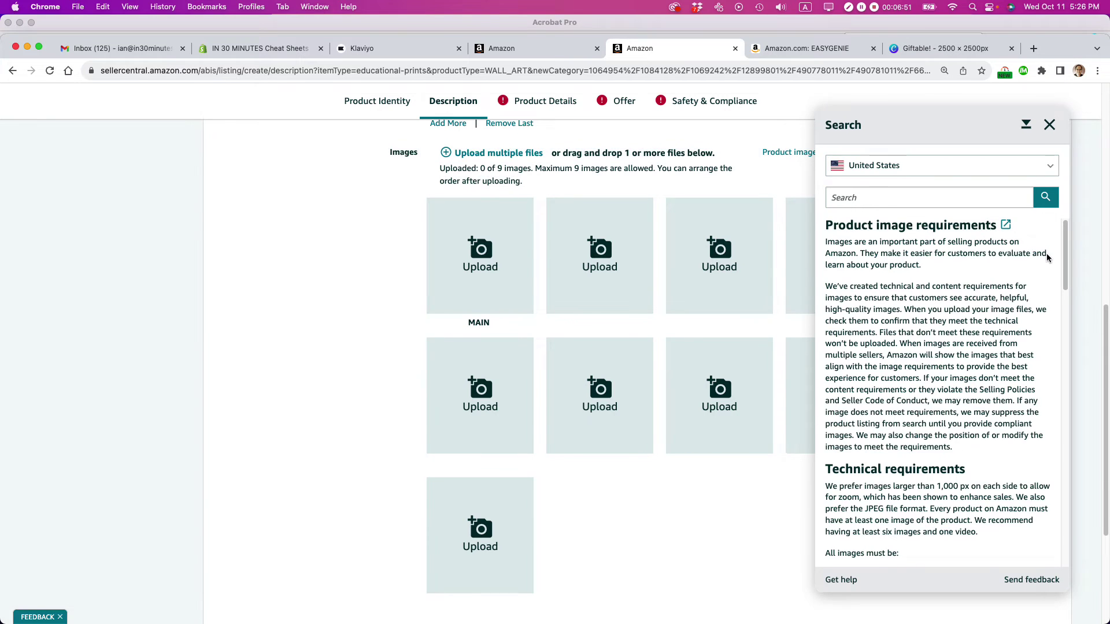
{"action": "scroll", "coordinate": [965, 246], "scroll_direction": "down", "scroll_amount": 5}
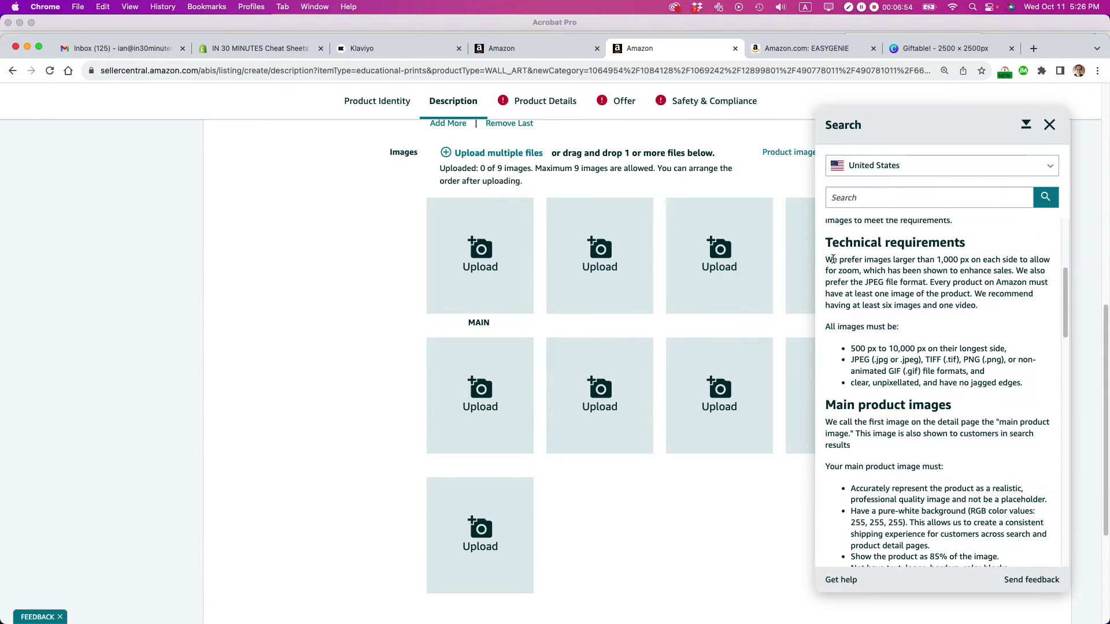
{"action": "left_click_drag", "start_coordinate": [833, 259], "coordinate": [980, 260]}
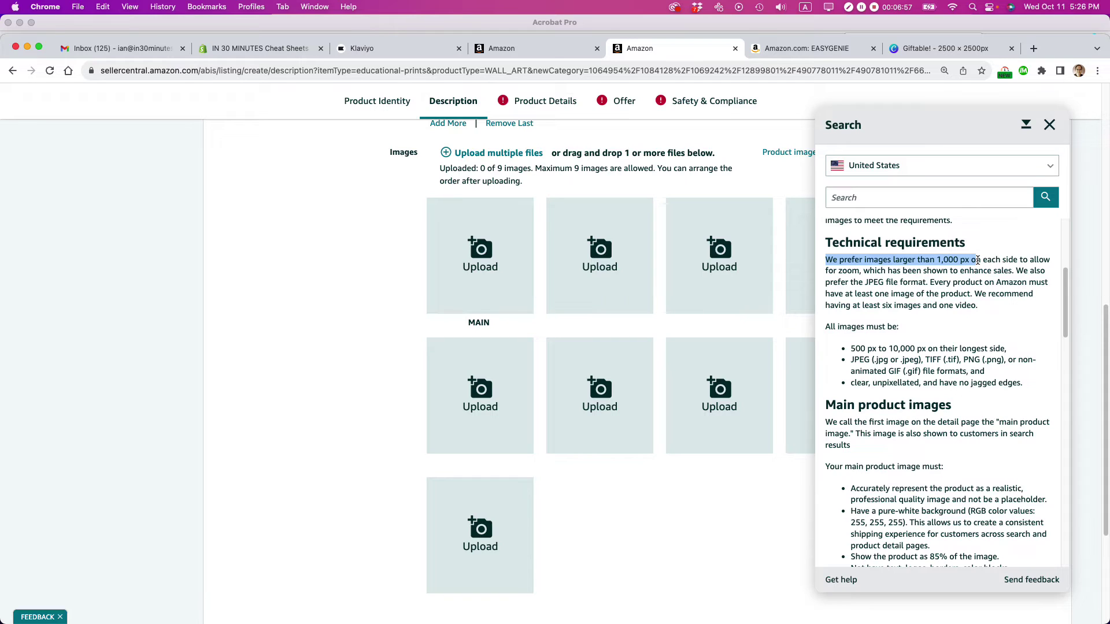
{"action": "left_click_drag", "start_coordinate": [978, 261], "coordinate": [1011, 271]}
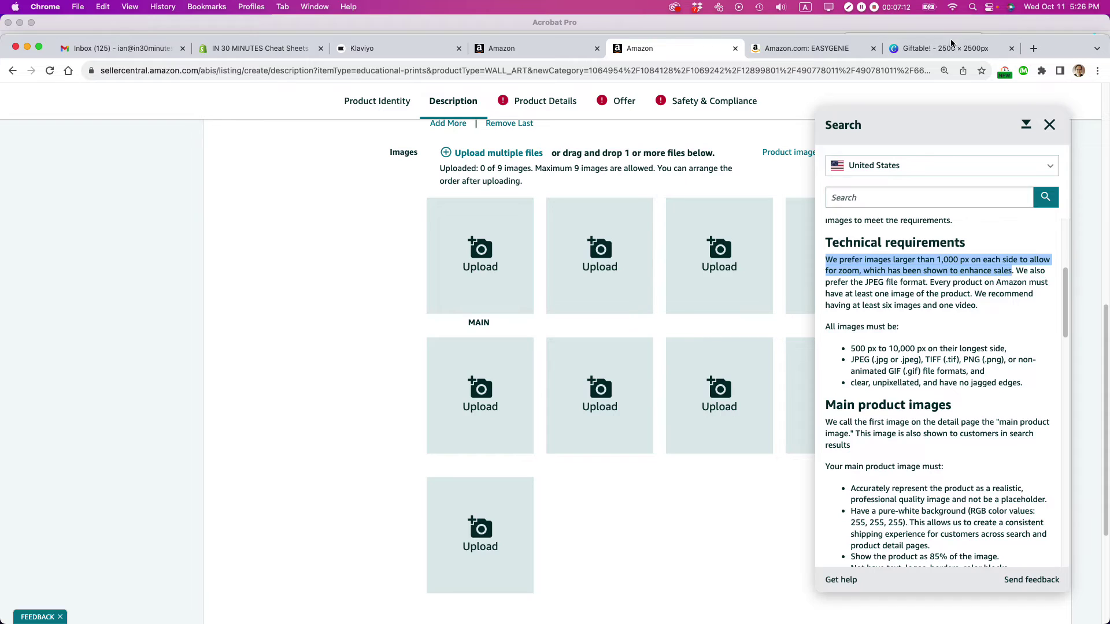
Check the Giftable Canva design, then return to the listing's Images section
{"action": "left_click", "coordinate": [928, 48]}
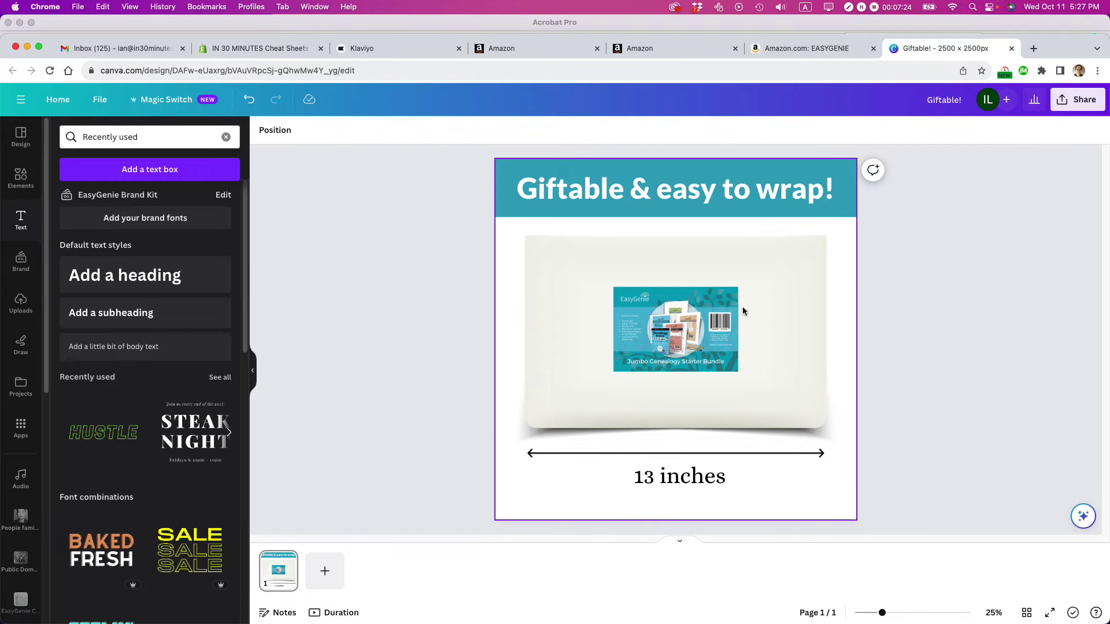
{"action": "left_click", "coordinate": [804, 48]}
{"action": "left_click", "coordinate": [657, 46]}
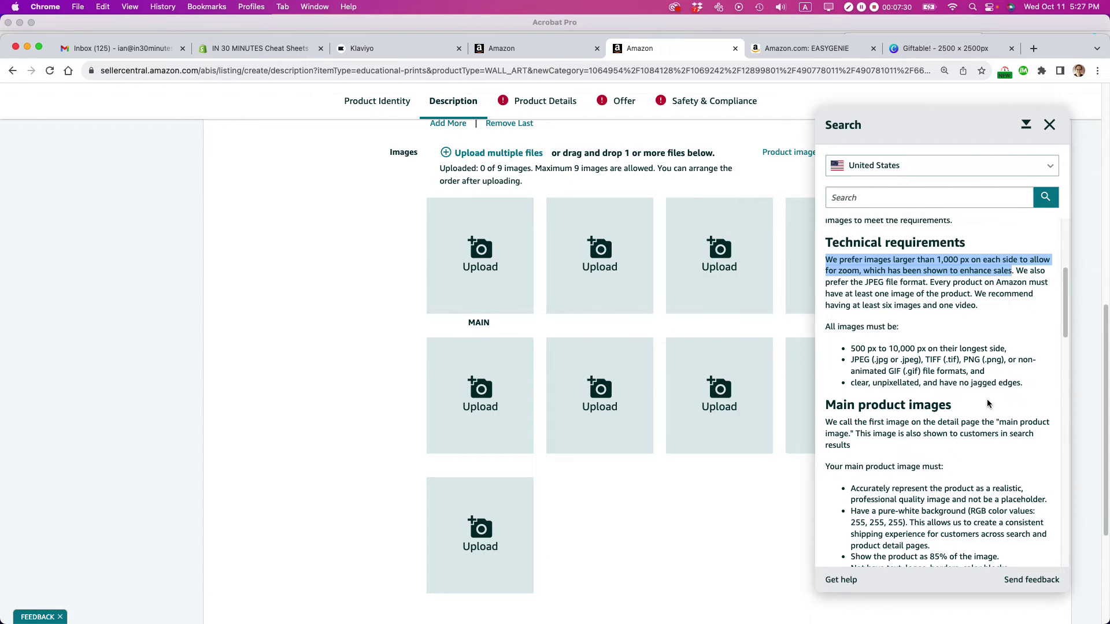
Upload the triangle bundle image from Finder as the listing's main image
{"action": "left_click", "coordinate": [1050, 126]}
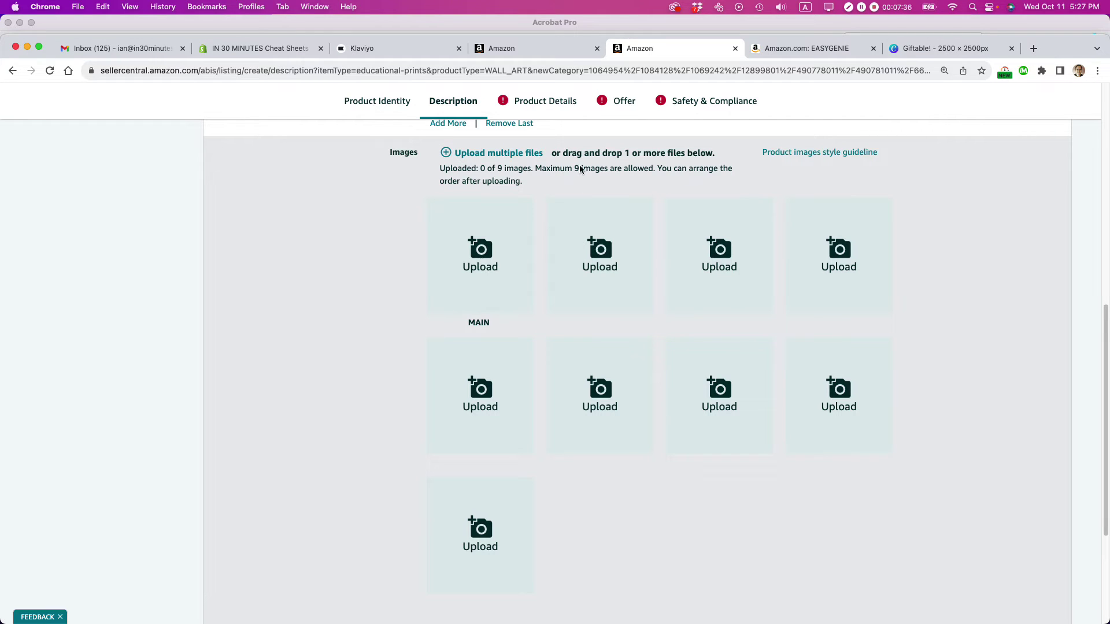
{"action": "key", "text": "super+Tab"}
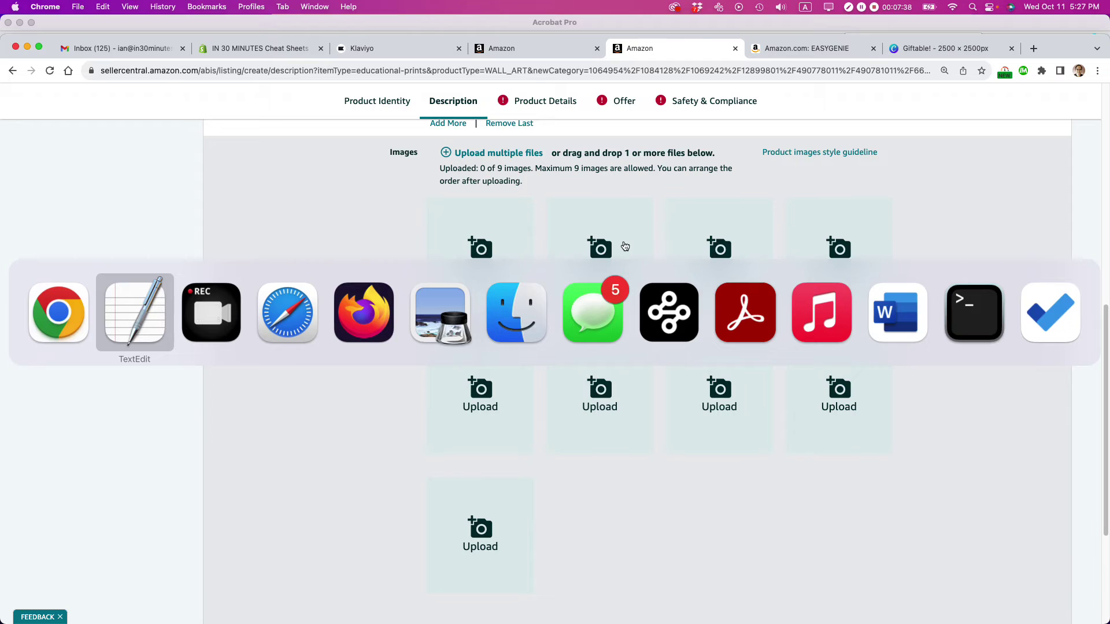
{"action": "key", "text": "super+Tab"}
{"action": "key", "text": "super+Tab"}
{"action": "key", "text": "super+Tab"}
{"action": "key", "text": "super+Tab"}
{"action": "key", "text": "super+Tab"}
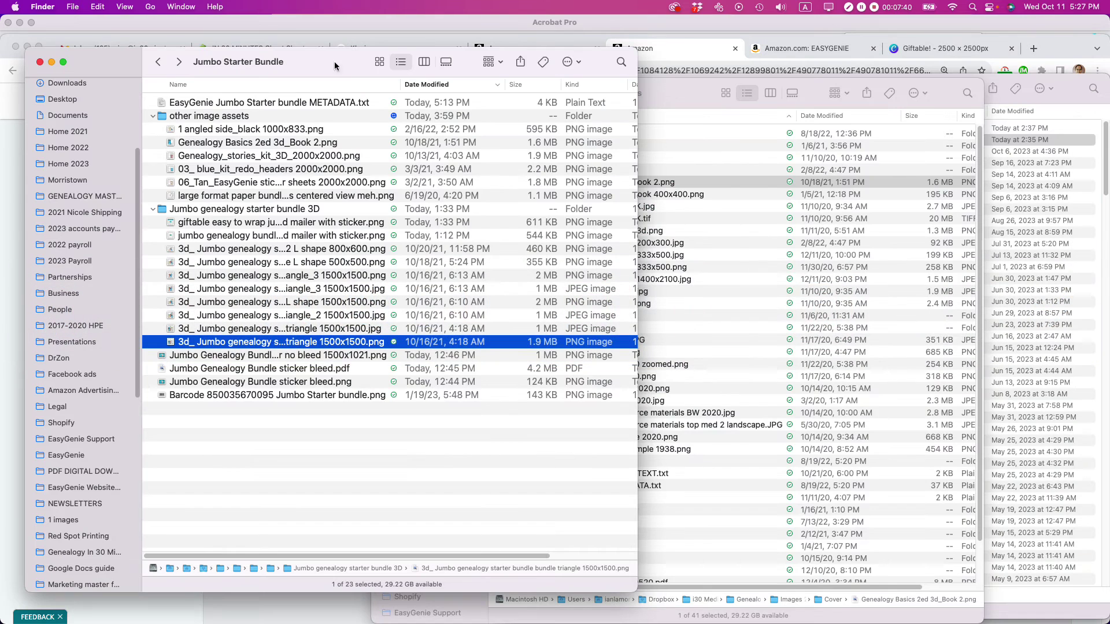
{"action": "left_click_drag", "start_coordinate": [114, 62], "coordinate": [606, 75]}
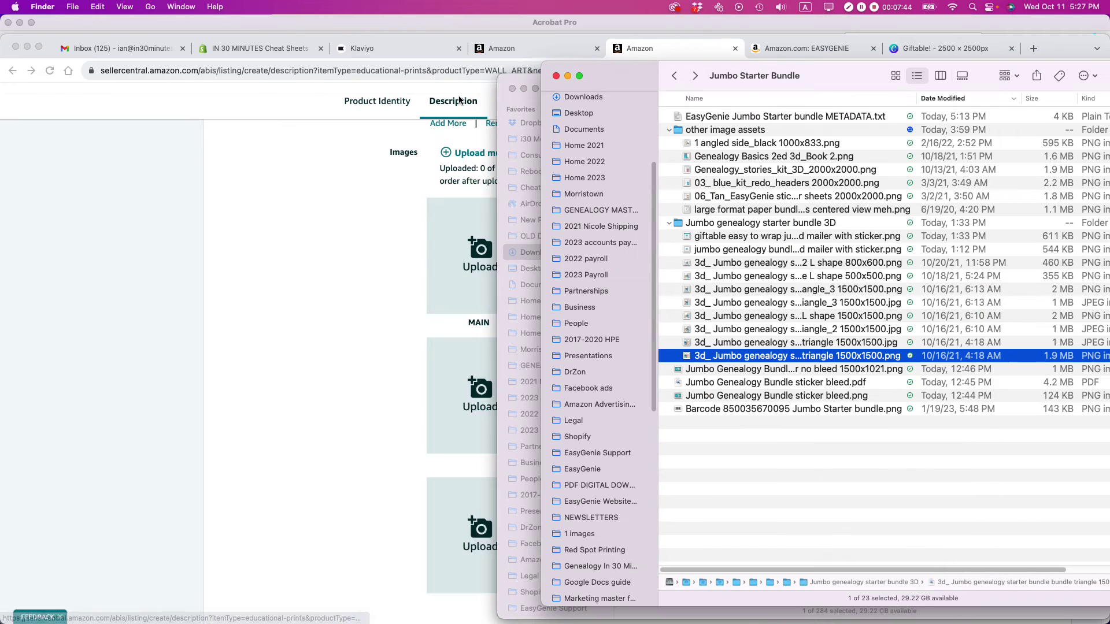
{"action": "left_click", "coordinate": [512, 89]}
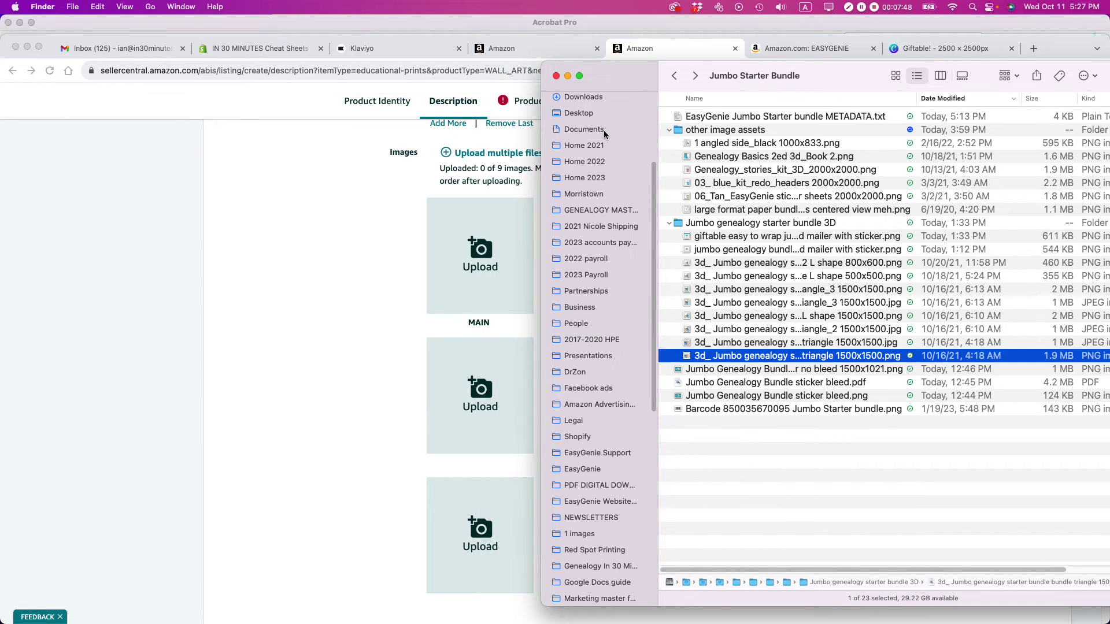
{"action": "mouse_move", "coordinate": [640, 85]}
{"action": "left_mouse_down"}
{"action": "mouse_move", "coordinate": [676, 97]}
{"action": "mouse_move", "coordinate": [648, 103]}
{"action": "left_mouse_up"}
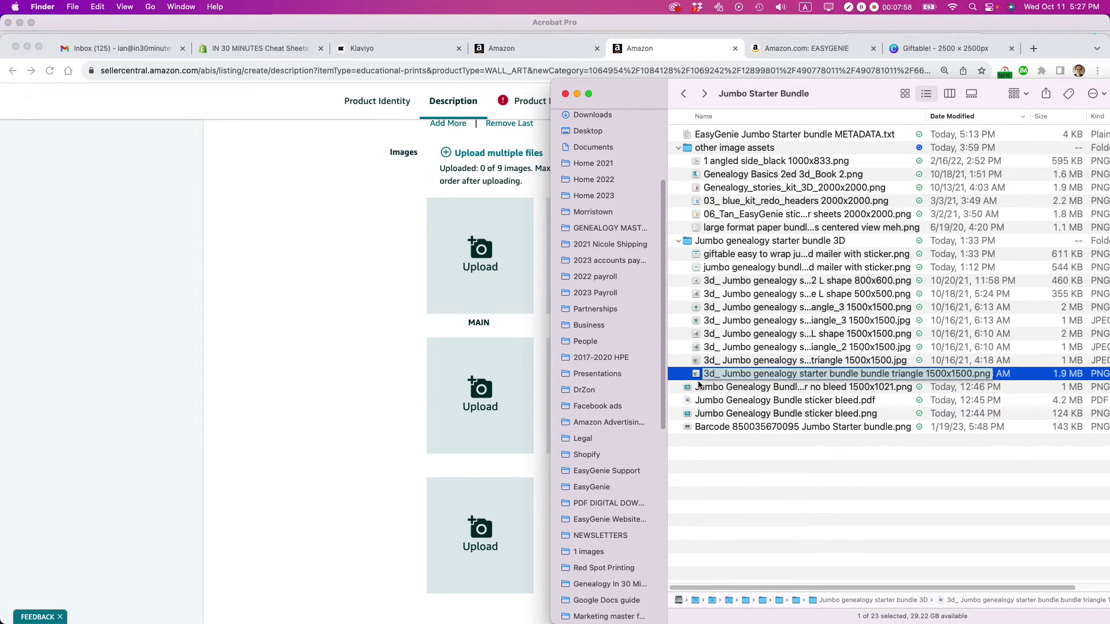
{"action": "left_click_drag", "start_coordinate": [696, 375], "coordinate": [483, 243]}
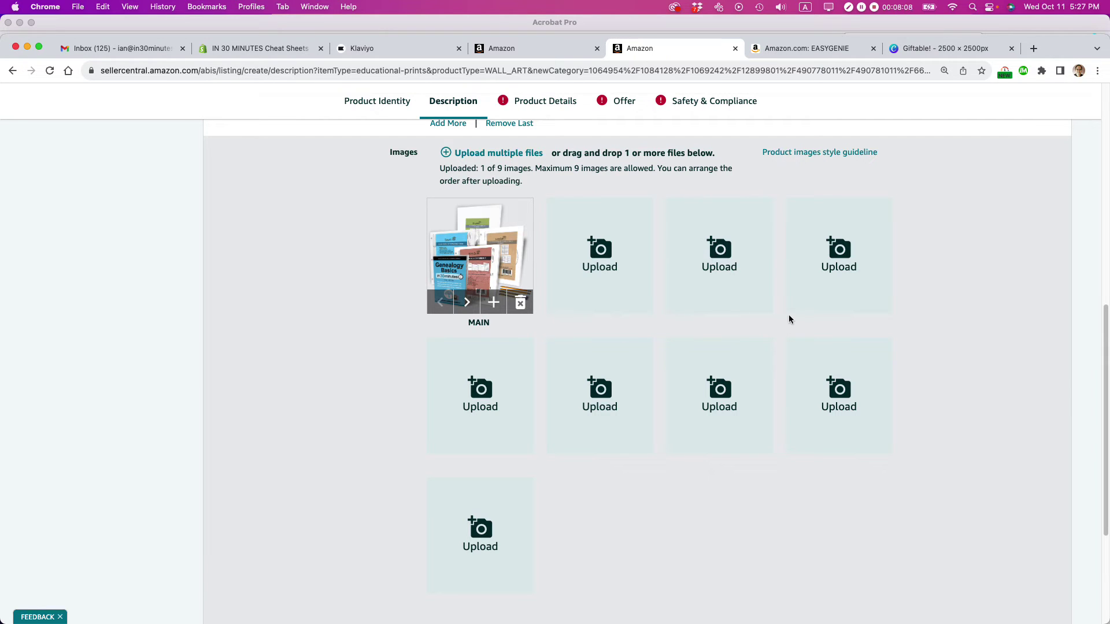
Add the giftable mailer with sticker image into the second image slot
{"action": "key", "text": "super+Tab"}
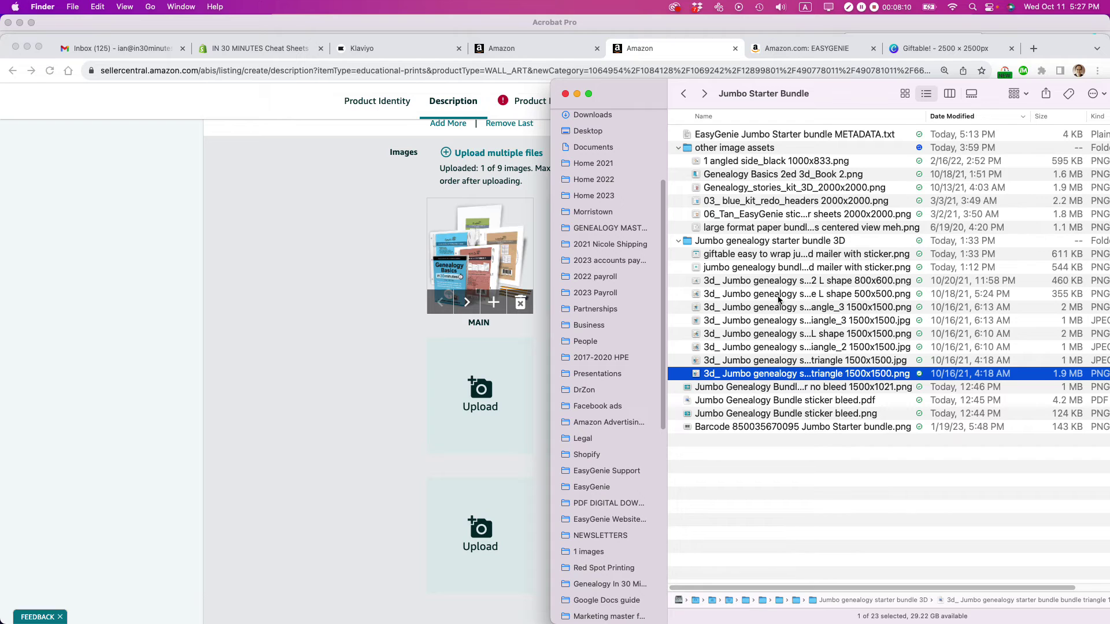
{"action": "left_click", "coordinate": [736, 256]}
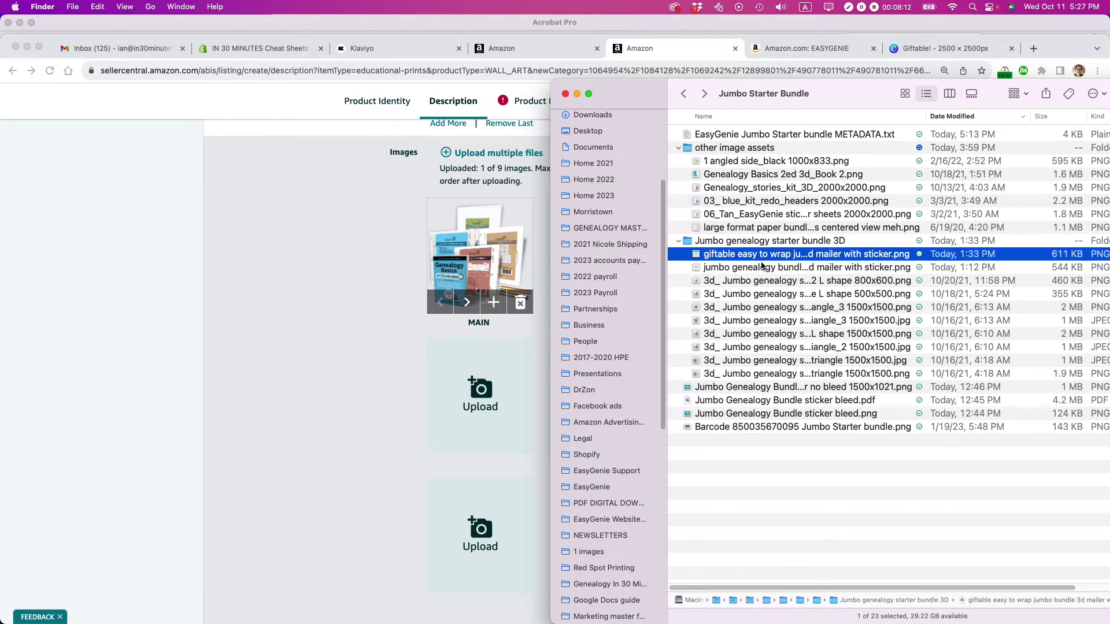
{"action": "left_click_drag", "start_coordinate": [630, 92], "coordinate": [717, 93]}
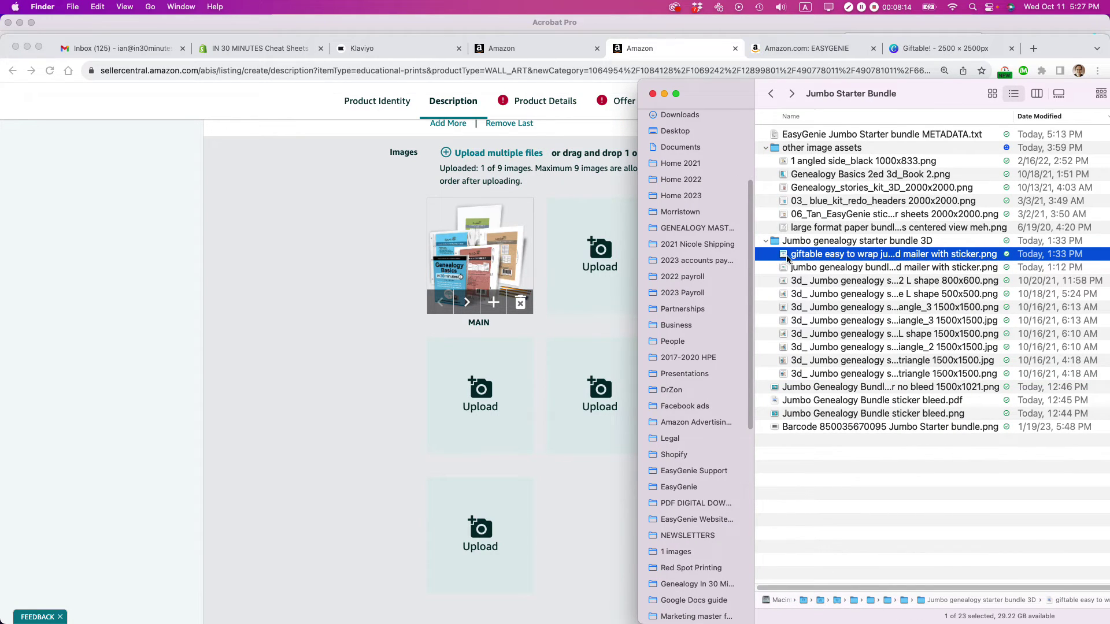
{"action": "left_click_drag", "start_coordinate": [787, 256], "coordinate": [587, 260]}
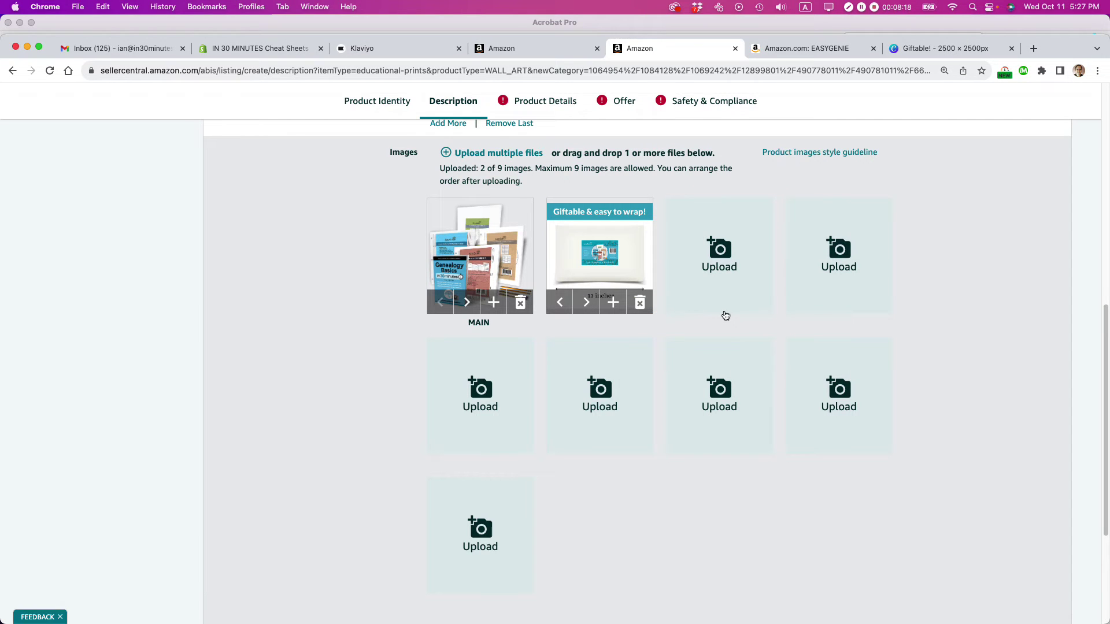
Upload the blue kit headers and genealogy stories kit images into slots three and four
{"action": "key", "text": "super+Tab"}
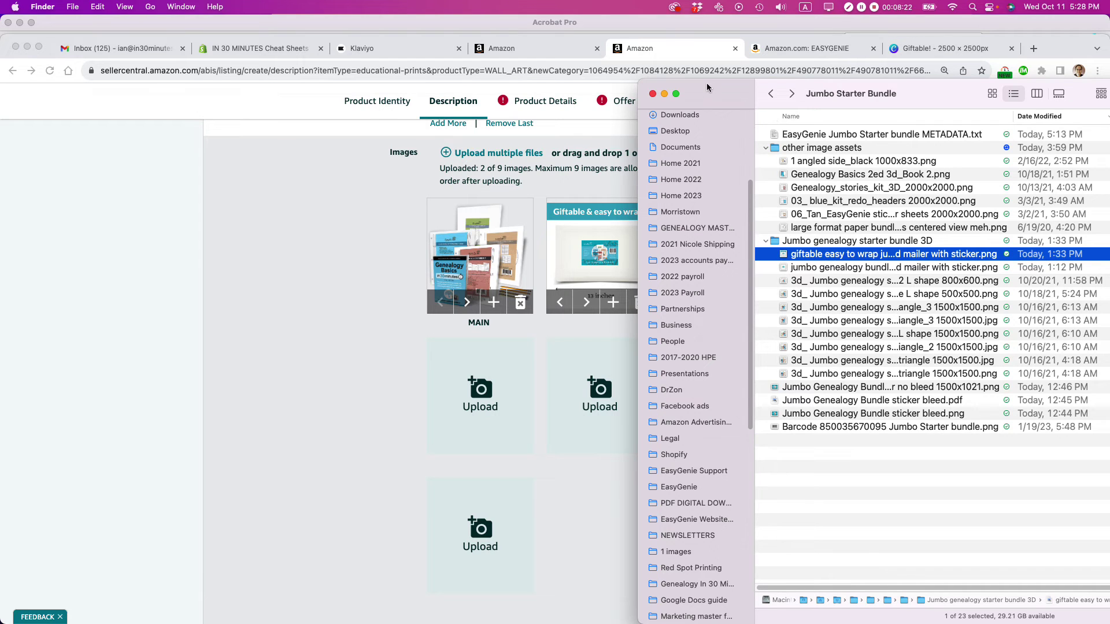
{"action": "left_click_drag", "start_coordinate": [706, 92], "coordinate": [835, 127]}
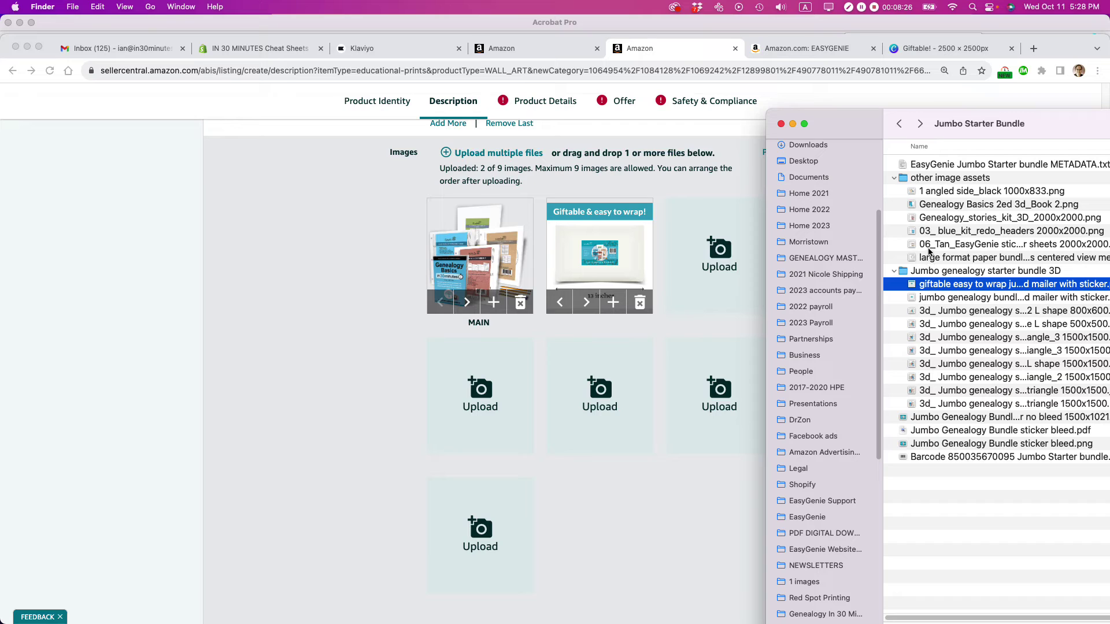
{"action": "left_click", "coordinate": [926, 236]}
{"action": "left_click_drag", "start_coordinate": [920, 237], "coordinate": [699, 248]}
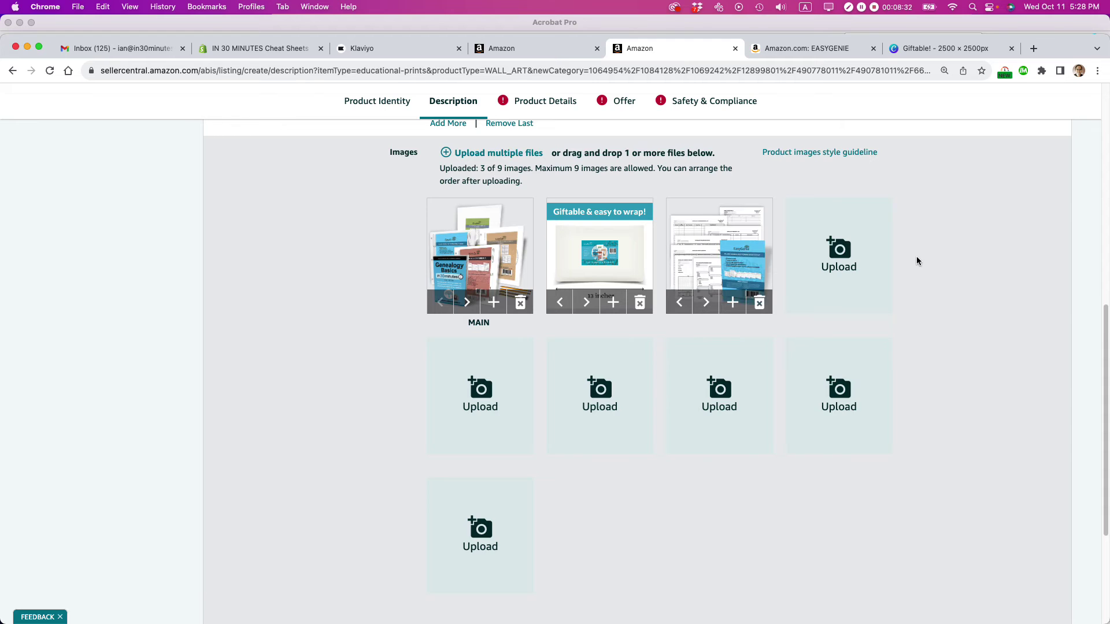
{"action": "key", "text": "super+Tab"}
{"action": "left_click_drag", "start_coordinate": [857, 124], "coordinate": [940, 126]}
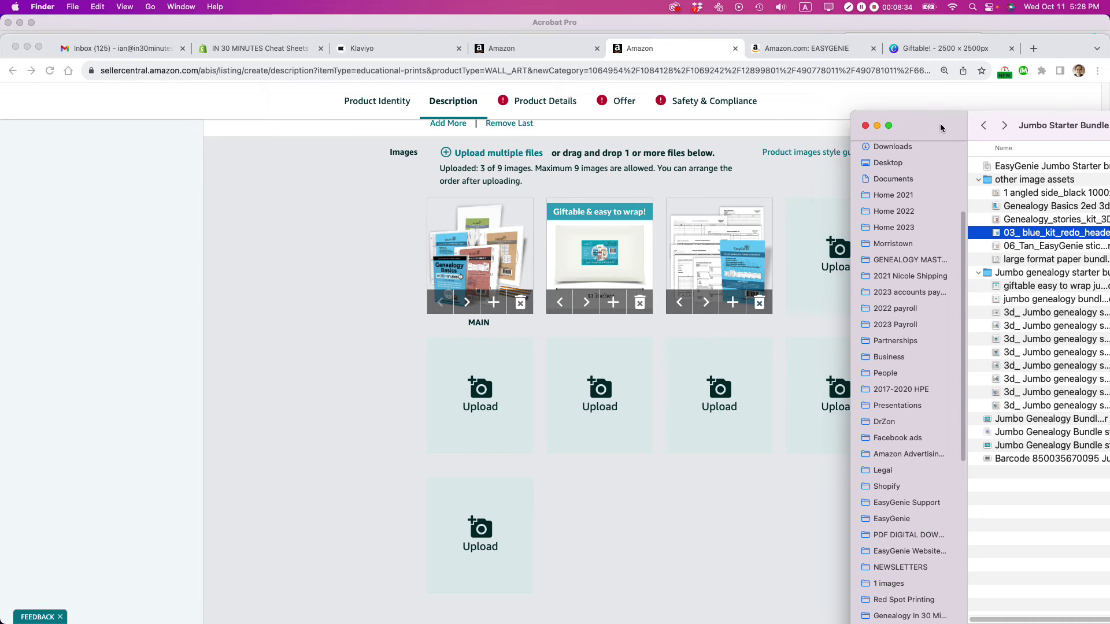
{"action": "left_click", "coordinate": [1003, 223]}
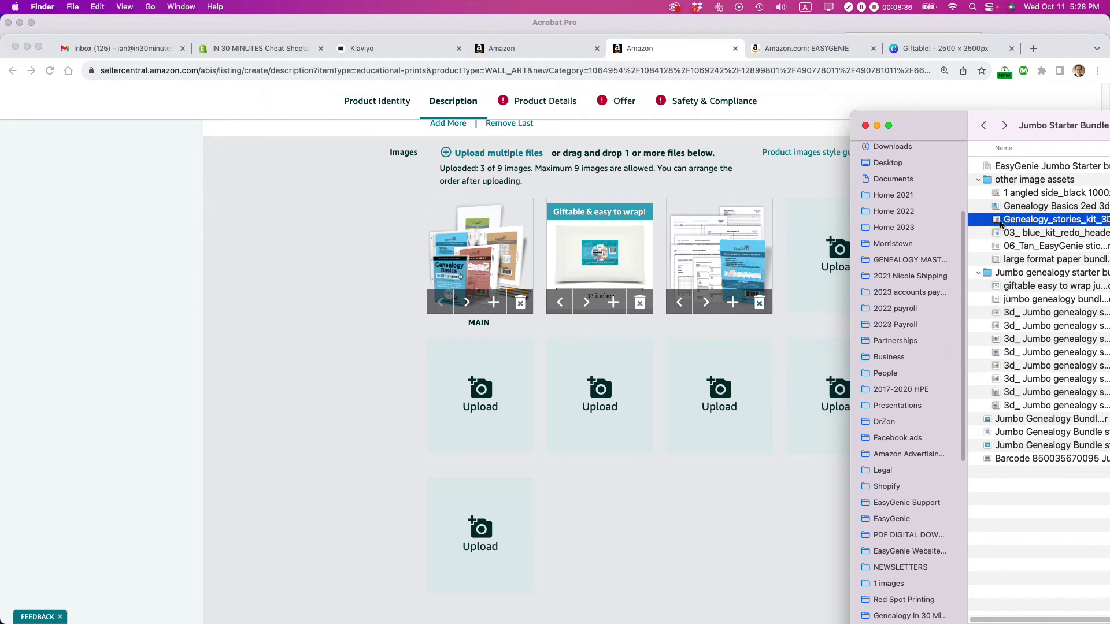
{"action": "left_click_drag", "start_coordinate": [1001, 223], "coordinate": [821, 244]}
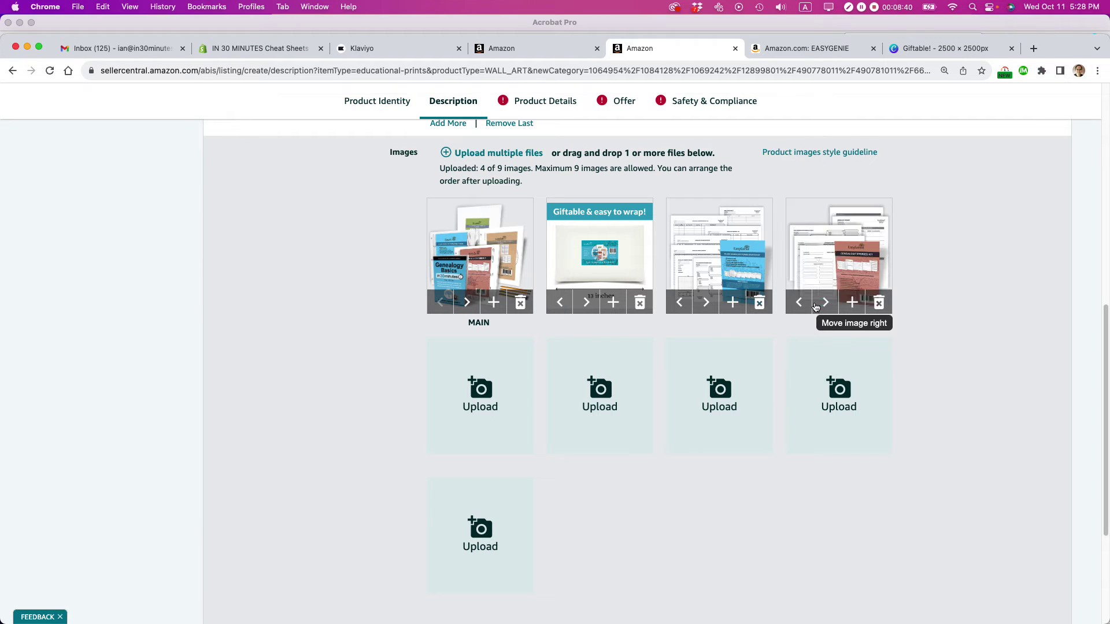
Upload the tan sticker sheets and large format paper bundle images as fifth and sixth
{"action": "key", "text": "super+Tab"}
{"action": "left_click", "coordinate": [1005, 208]}
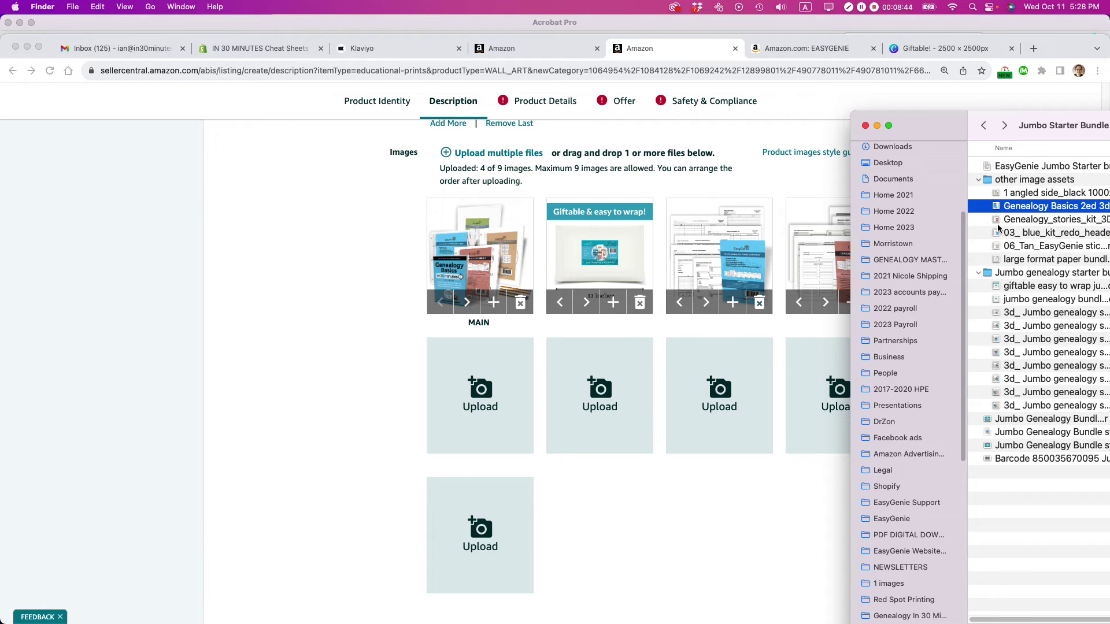
{"action": "left_click_drag", "start_coordinate": [1000, 247], "coordinate": [597, 385]}
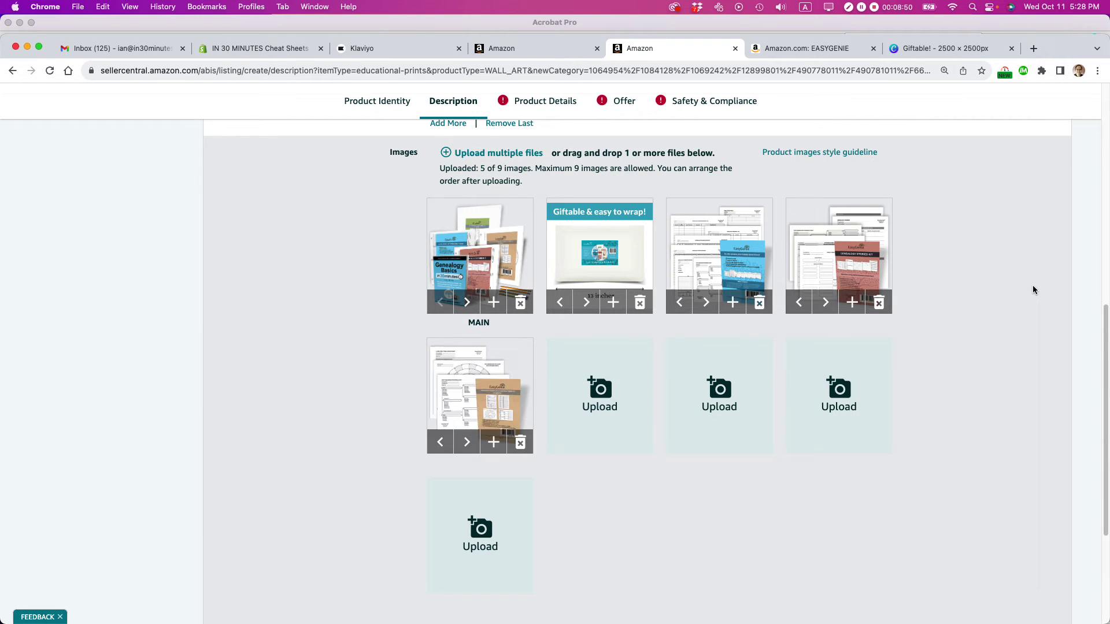
{"action": "key", "text": "super+Tab"}
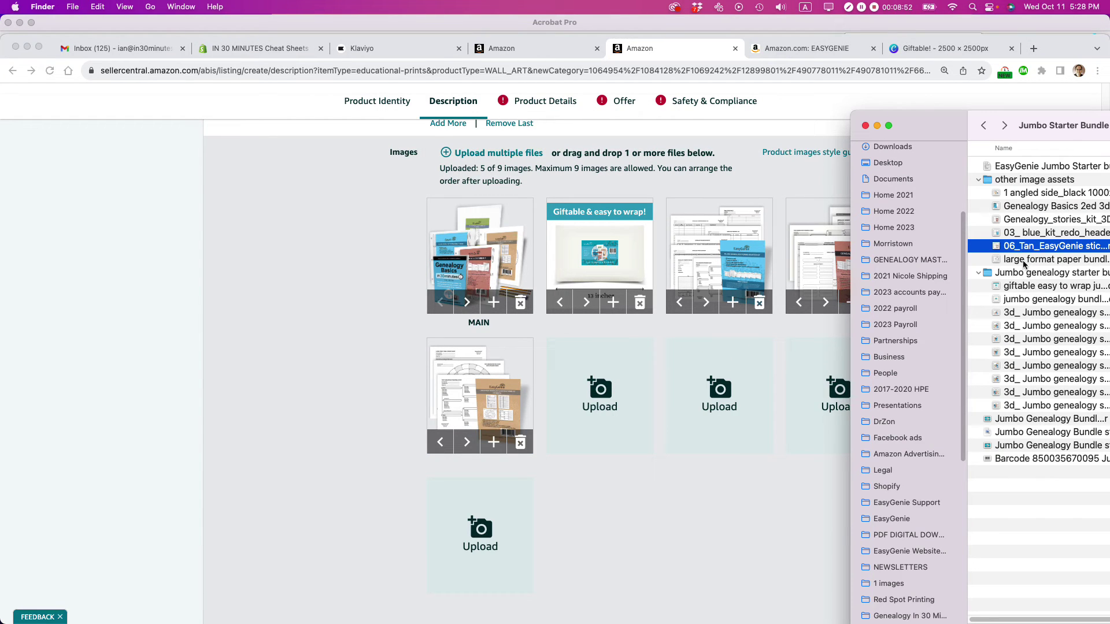
{"action": "left_click_drag", "start_coordinate": [1024, 264], "coordinate": [594, 395]}
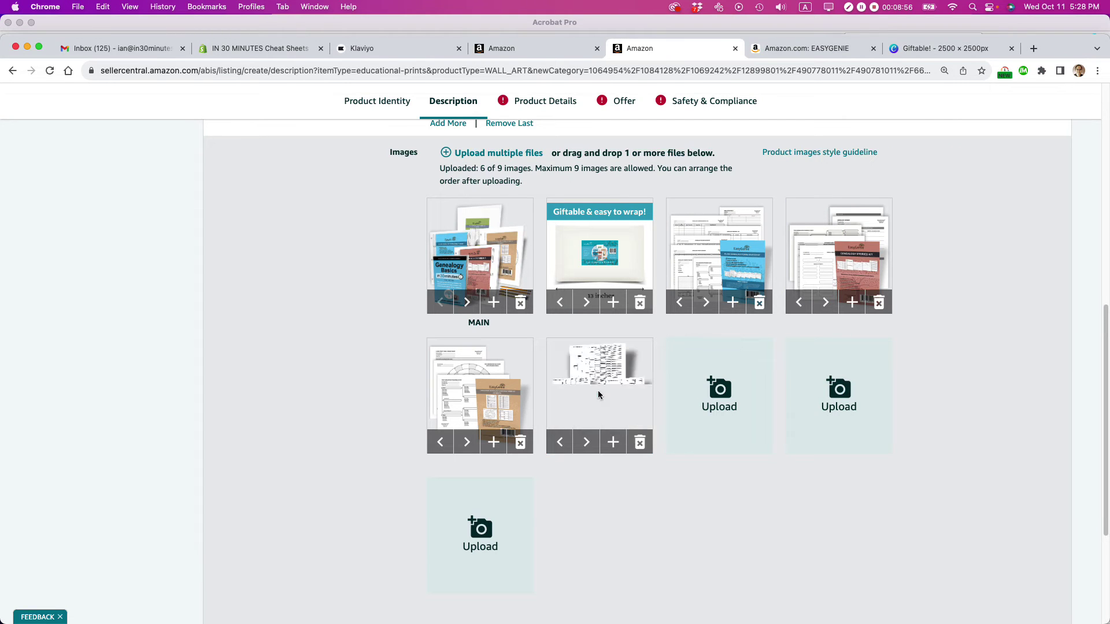
Upload the Genealogy Basics book and pen set images into slots seven and eight
{"action": "key", "text": "super+Tab"}
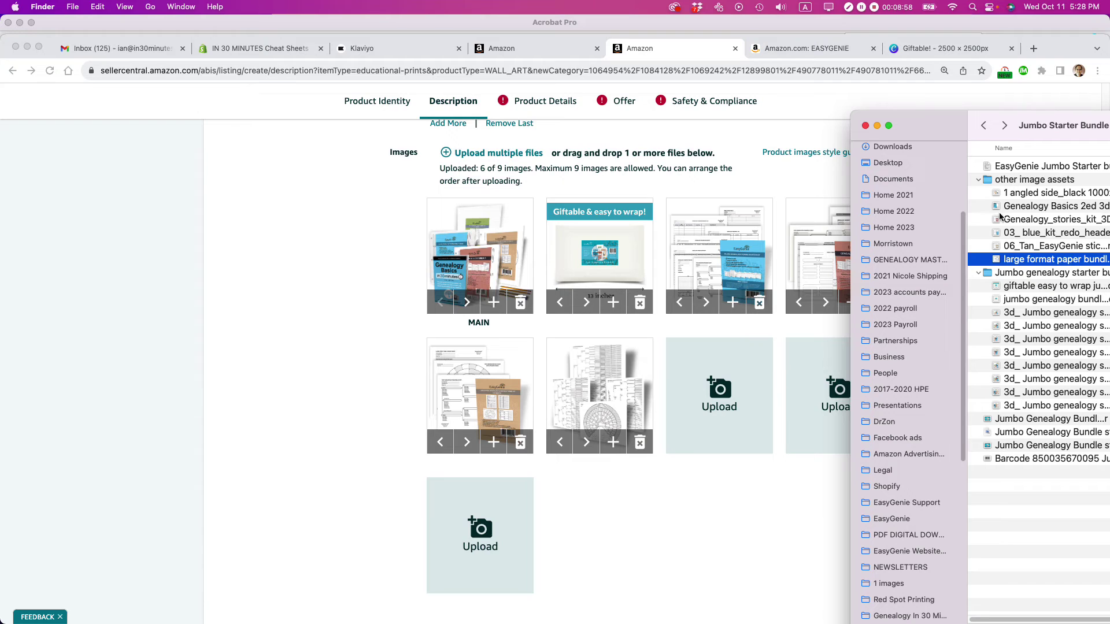
{"action": "left_click_drag", "start_coordinate": [998, 211], "coordinate": [732, 412]}
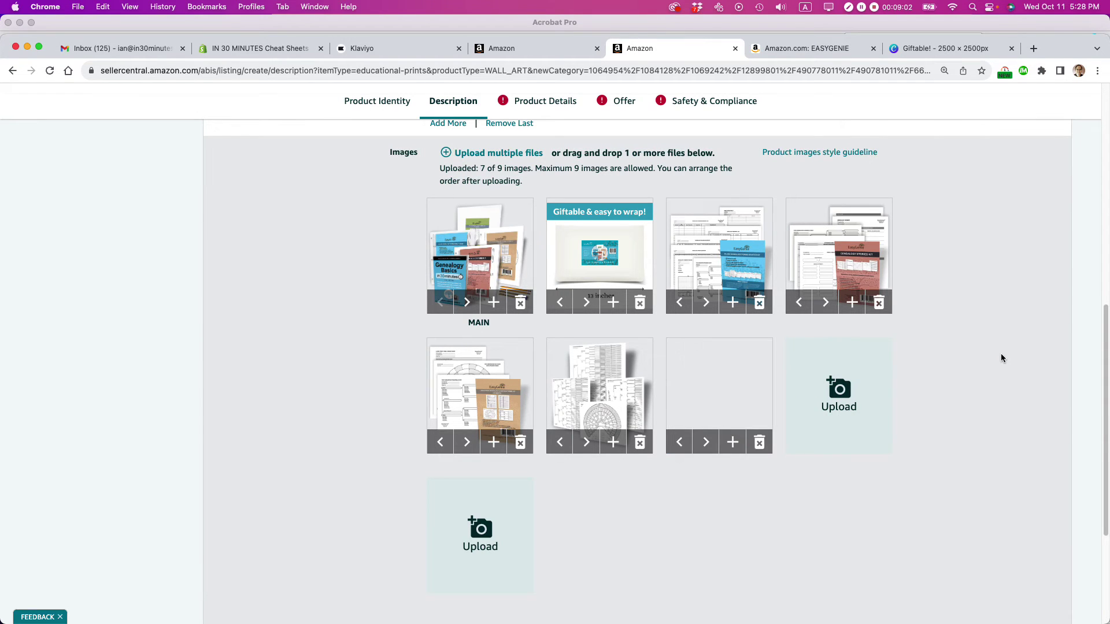
{"action": "key", "text": "super+Tab"}
{"action": "left_click", "coordinate": [1000, 195]}
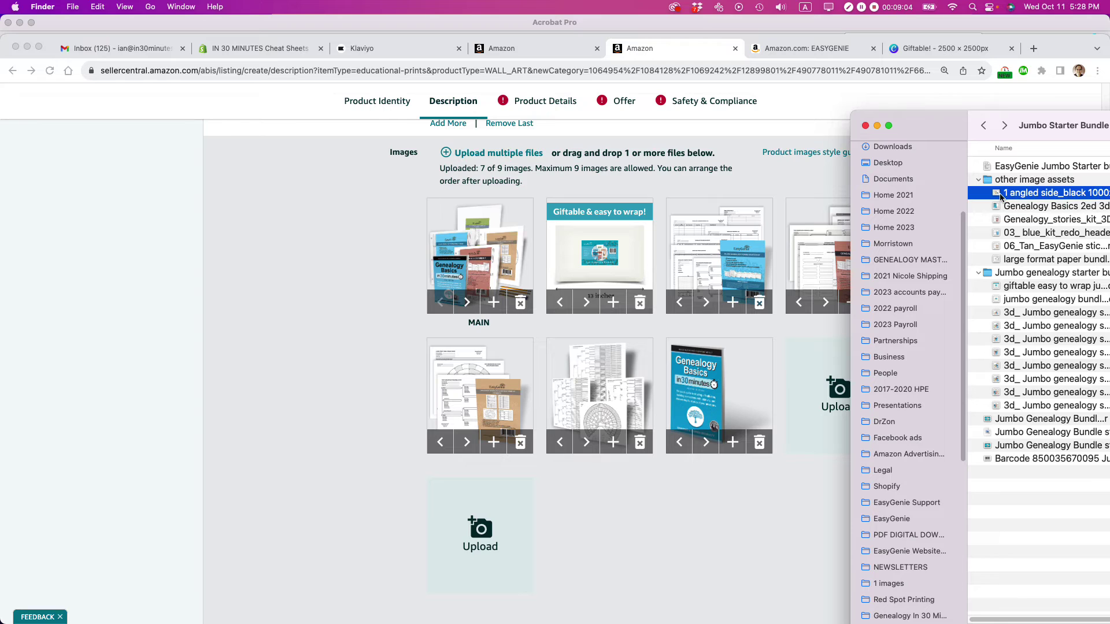
{"action": "left_click_drag", "start_coordinate": [1002, 197], "coordinate": [804, 387]}
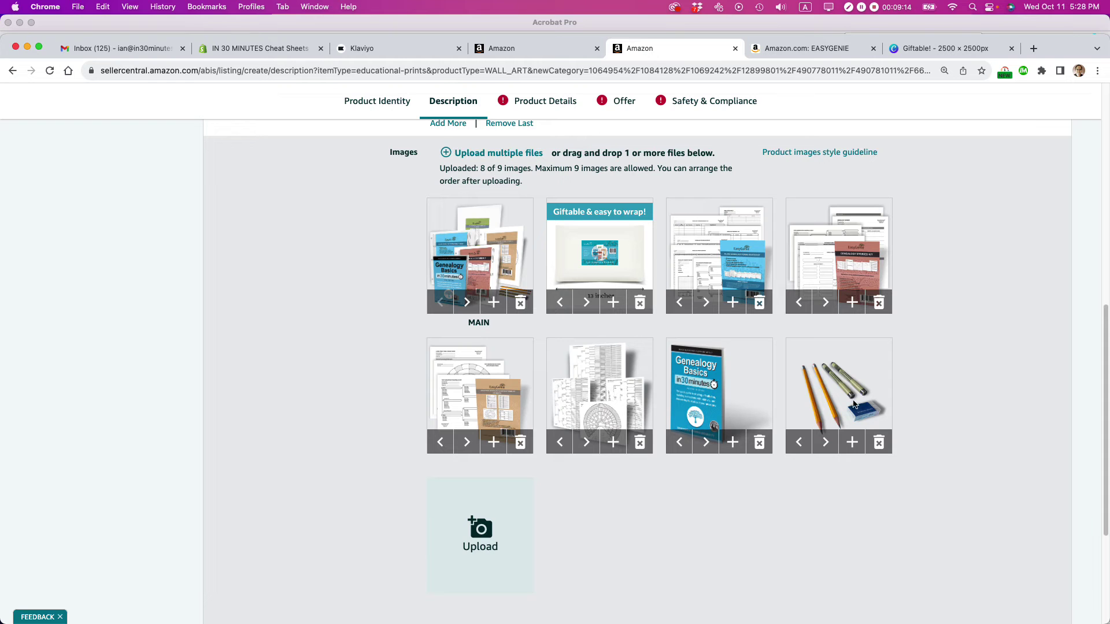
Submit the listing from the bottom of the Description tab, triggering the 25-items warning
{"action": "scroll", "coordinate": [769, 404], "scroll_direction": "up", "scroll_amount": 7}
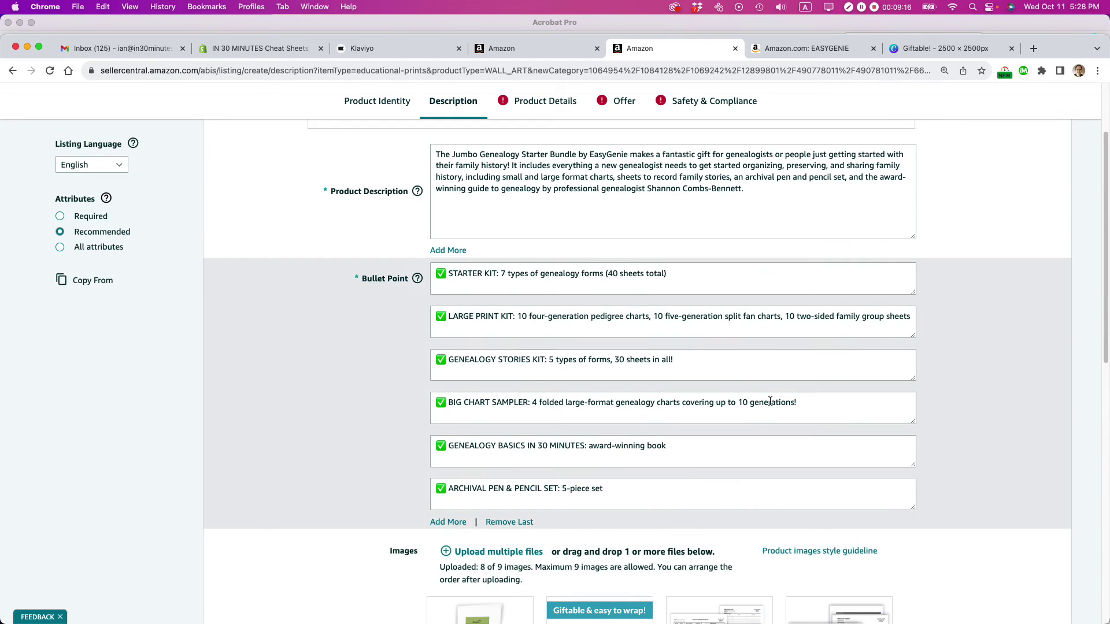
{"action": "scroll", "coordinate": [770, 401], "scroll_direction": "down", "scroll_amount": 8}
{"action": "scroll", "coordinate": [770, 401], "scroll_direction": "down", "scroll_amount": 3}
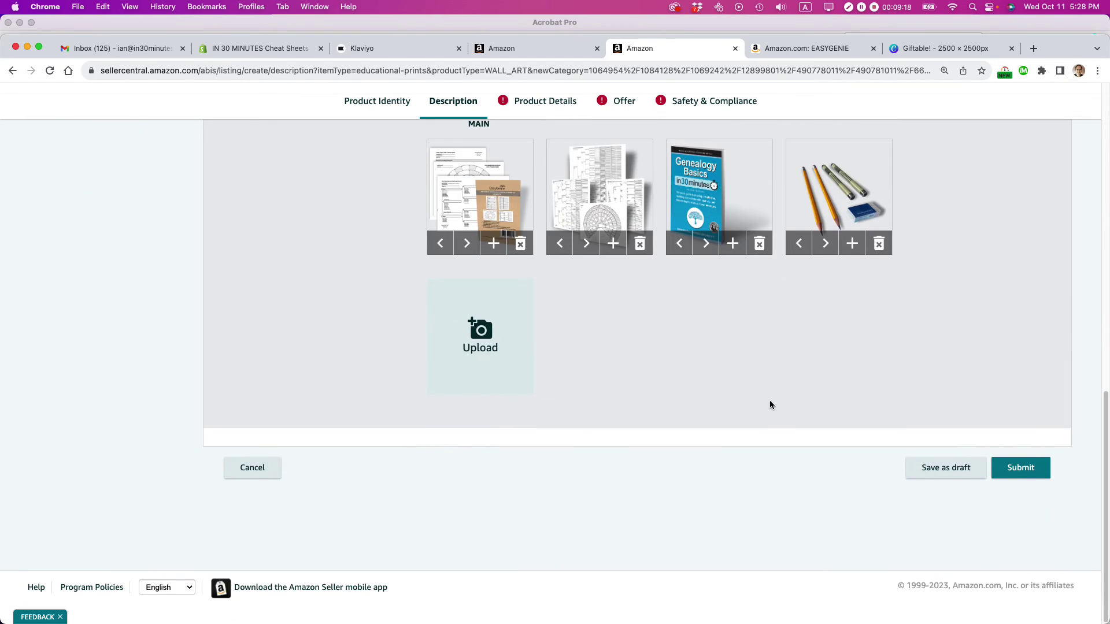
{"action": "scroll", "coordinate": [771, 401], "scroll_direction": "up", "scroll_amount": 15}
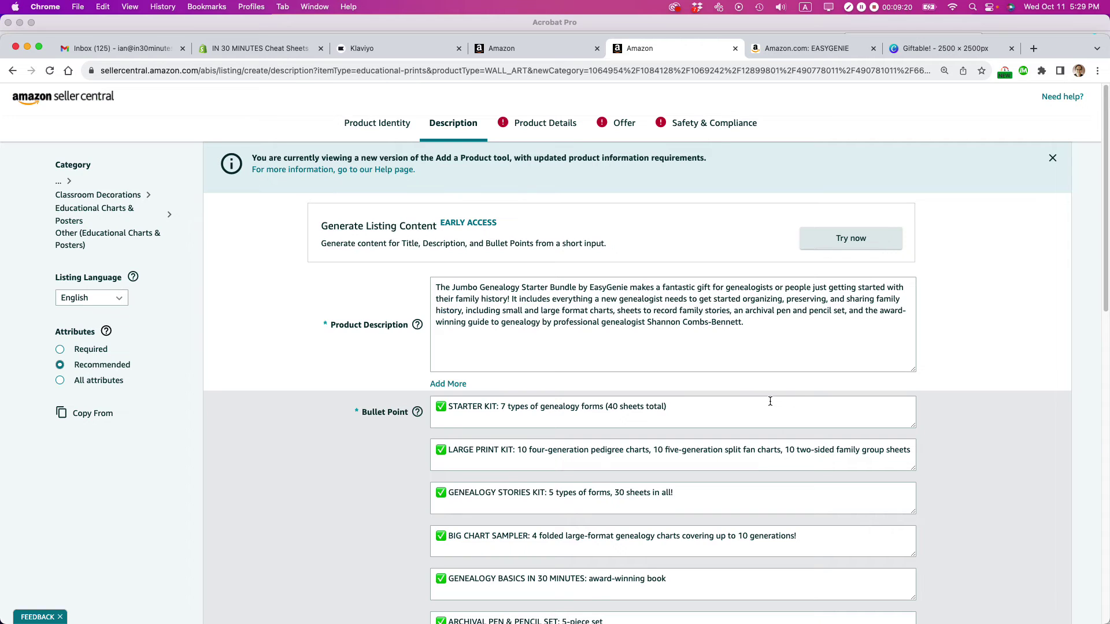
{"action": "scroll", "coordinate": [770, 401], "scroll_direction": "down", "scroll_amount": 15}
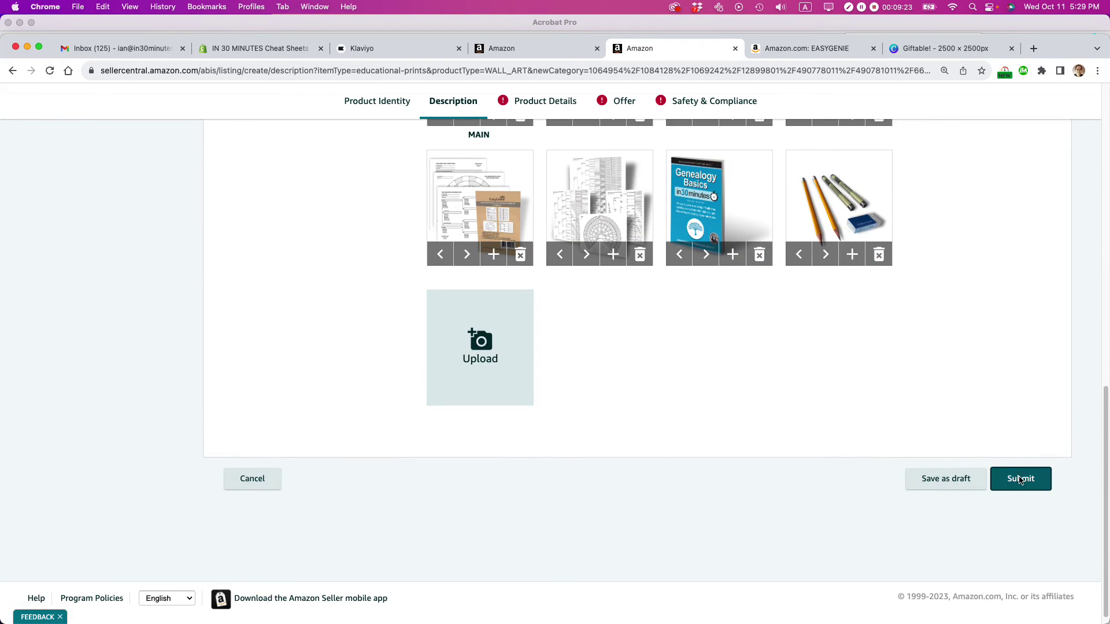
{"action": "left_click", "coordinate": [1020, 480]}
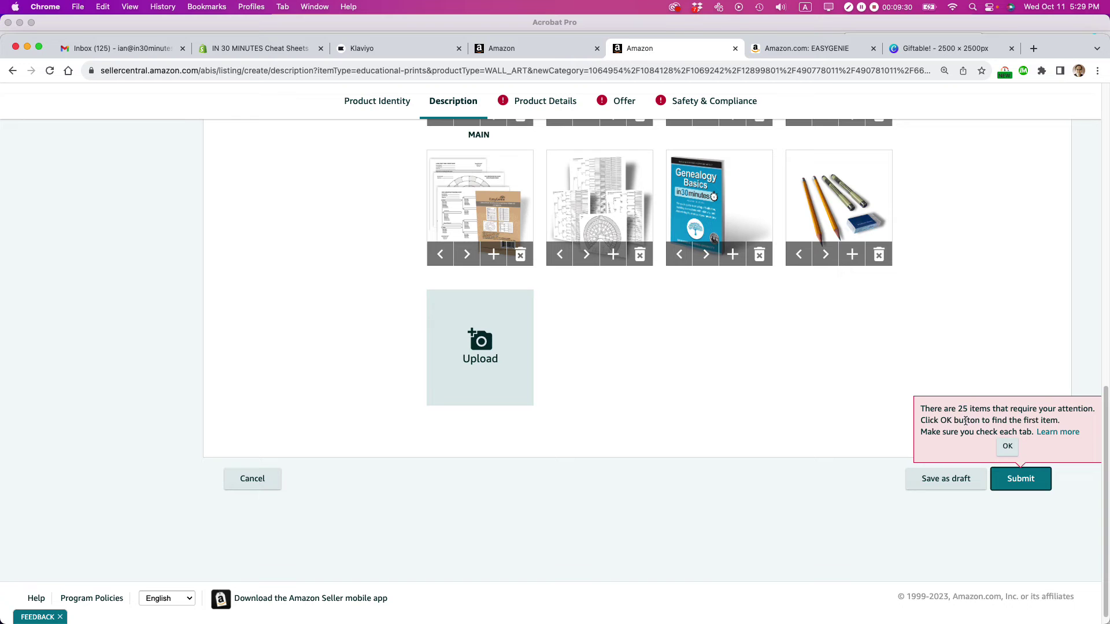
Dismiss the warning with OK, then look over the Product Identity and Description tabs
{"action": "left_click", "coordinate": [1008, 448]}
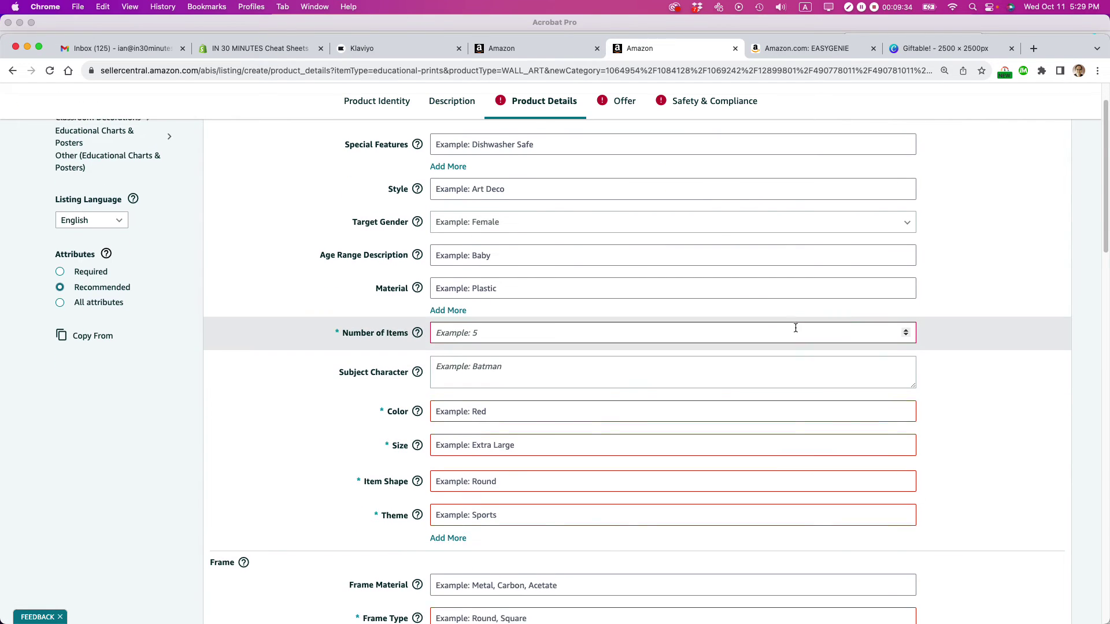
{"action": "scroll", "coordinate": [796, 328], "scroll_direction": "up", "scroll_amount": 3}
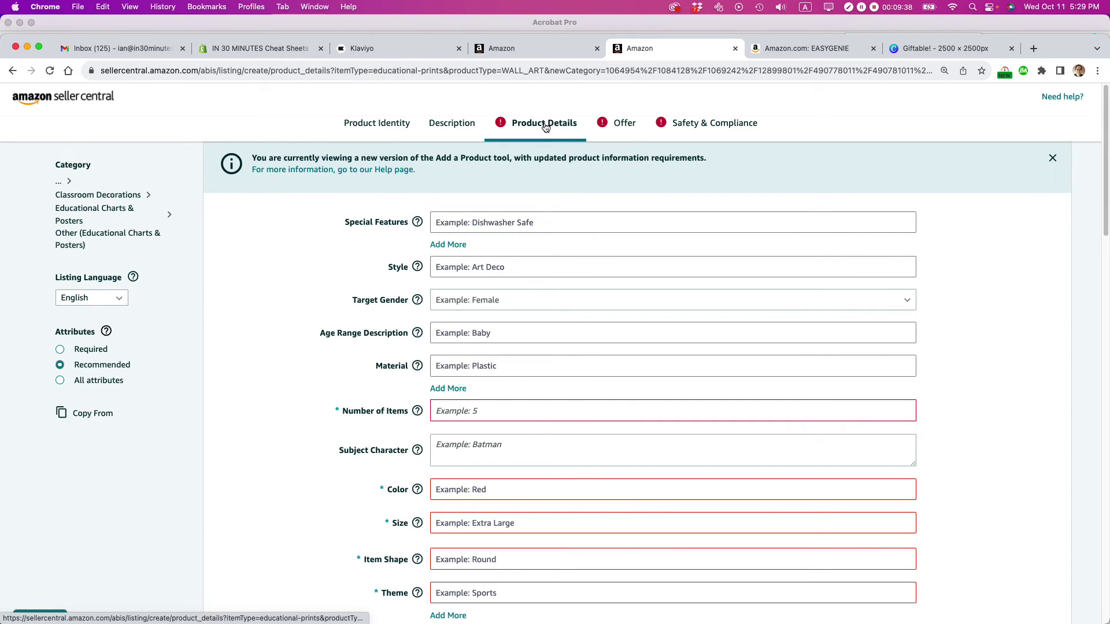
{"action": "left_click", "coordinate": [377, 127]}
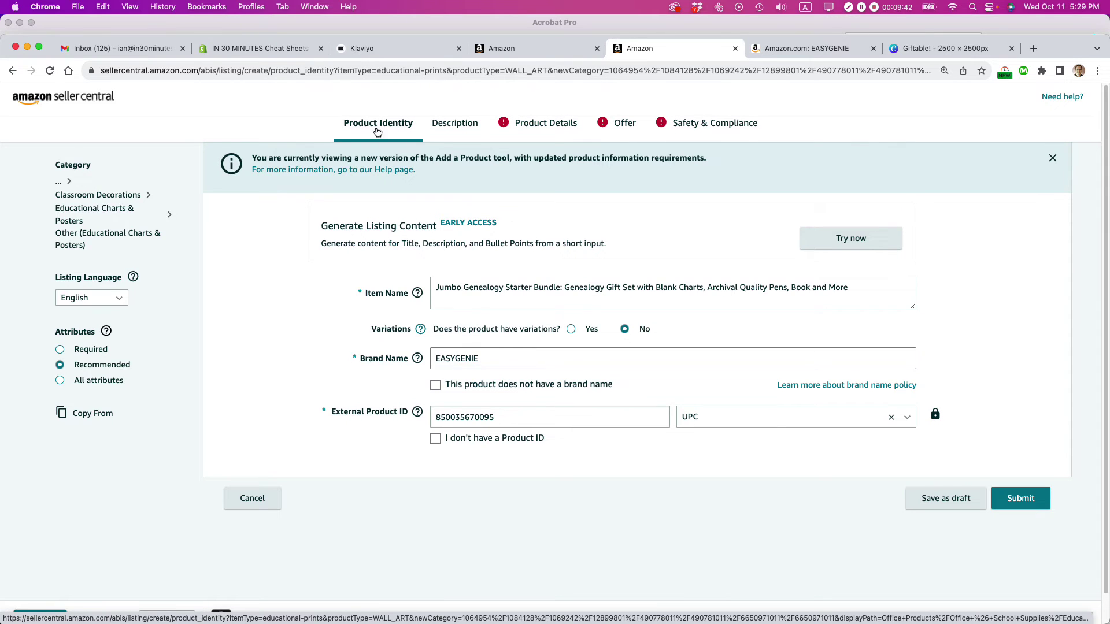
{"action": "left_click", "coordinate": [449, 123]}
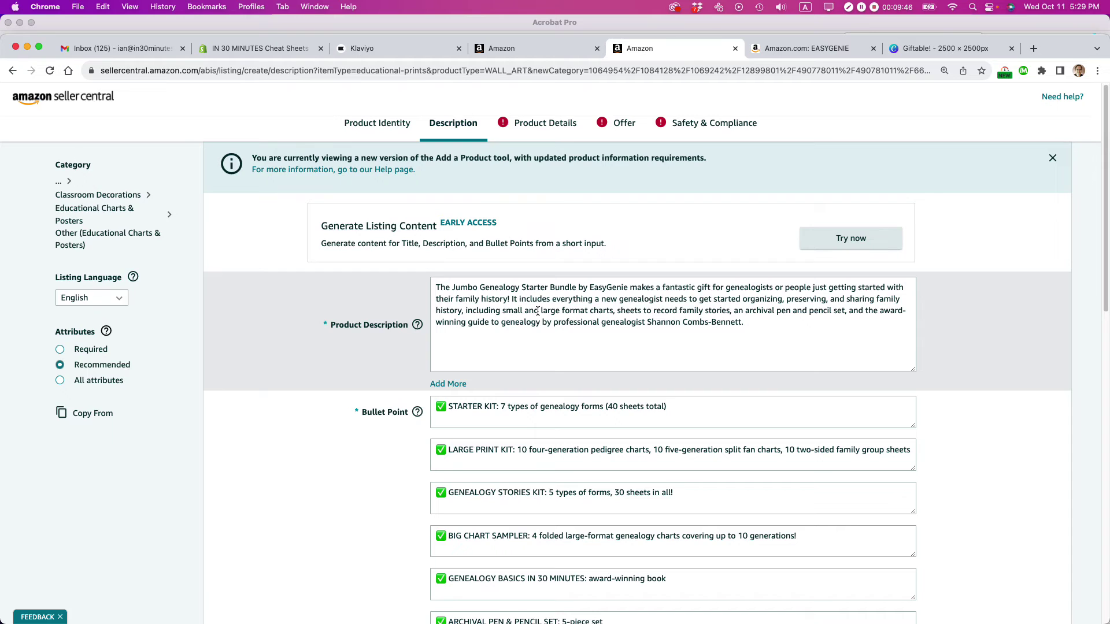
{"action": "scroll", "coordinate": [531, 370], "scroll_direction": "down", "scroll_amount": 10}
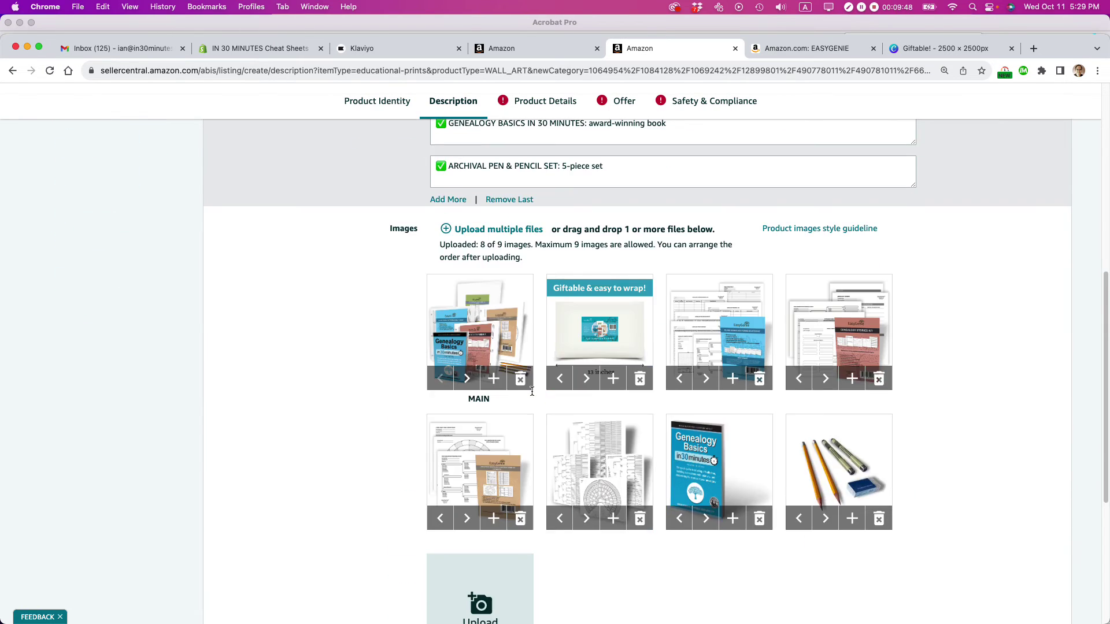
{"action": "scroll", "coordinate": [529, 381], "scroll_direction": "up", "scroll_amount": 10}
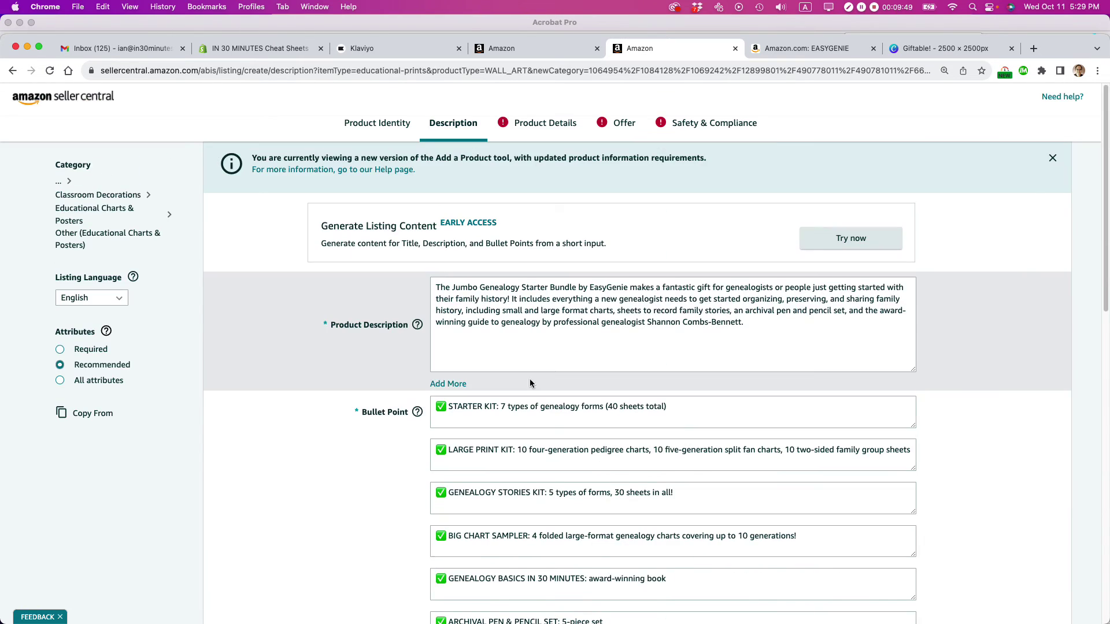
{"action": "left_click", "coordinate": [531, 124]}
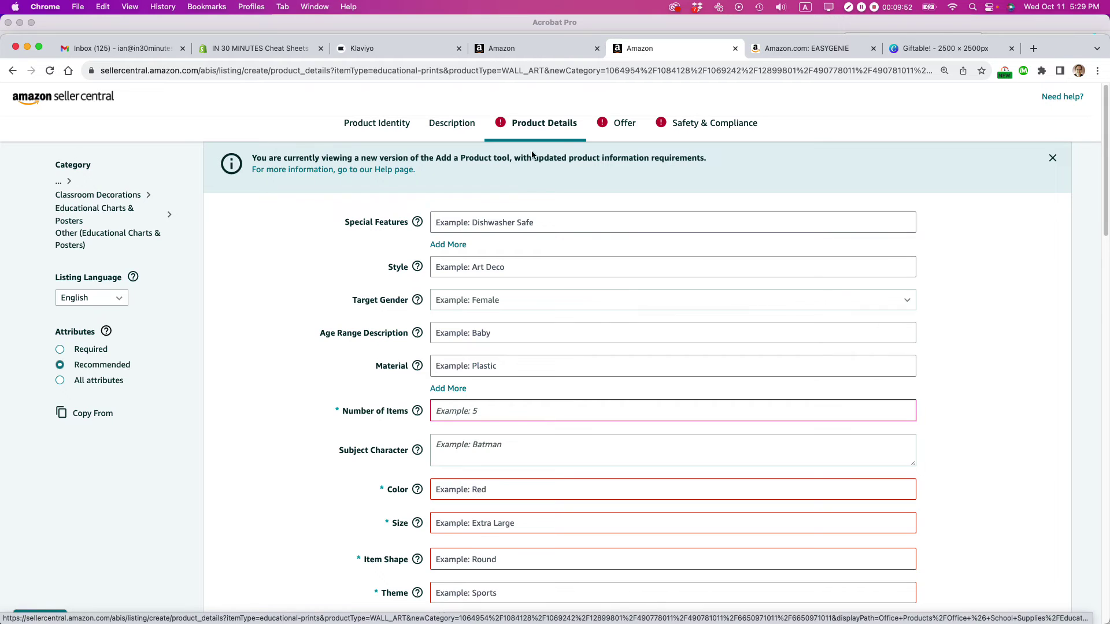
{"action": "scroll", "coordinate": [526, 314], "scroll_direction": "down", "scroll_amount": 5}
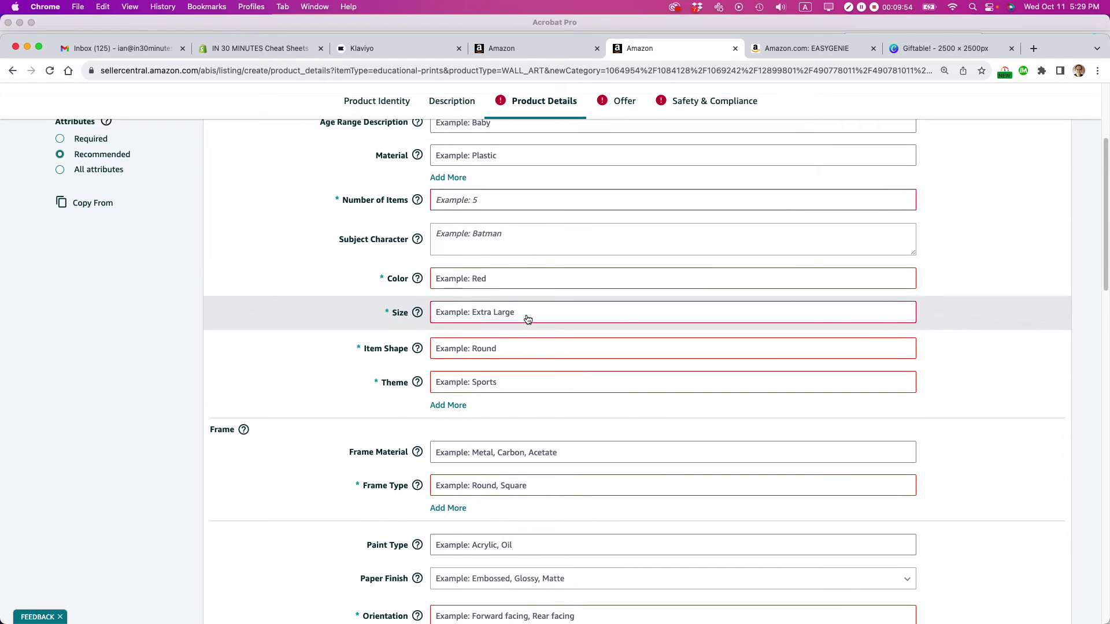
{"action": "scroll", "coordinate": [527, 319], "scroll_direction": "down", "scroll_amount": 5}
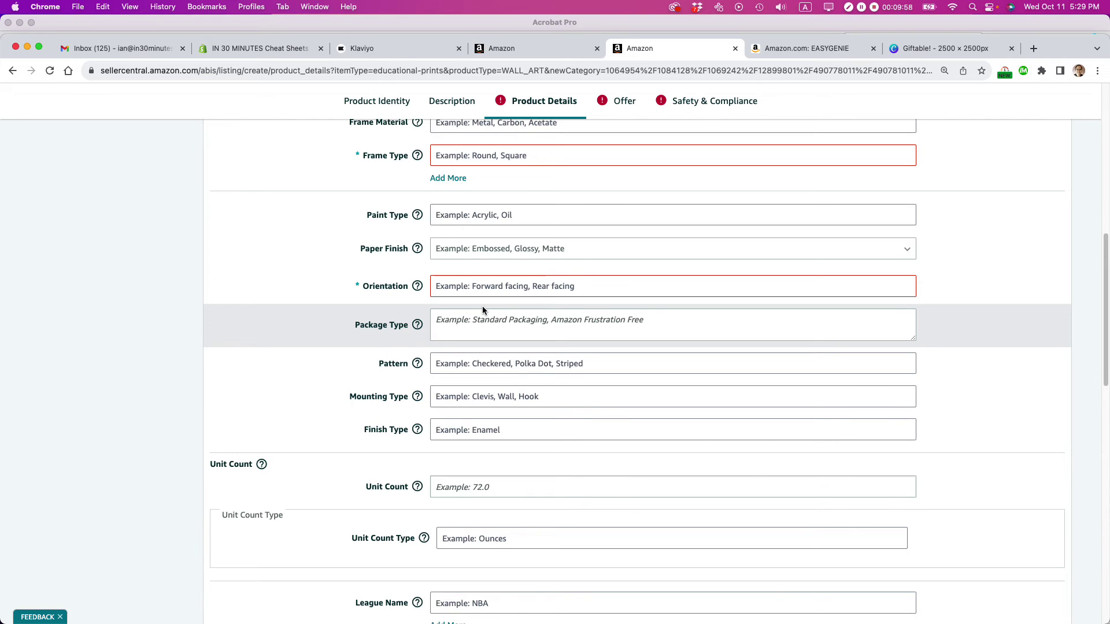
{"action": "scroll", "coordinate": [485, 303], "scroll_direction": "down", "scroll_amount": 8}
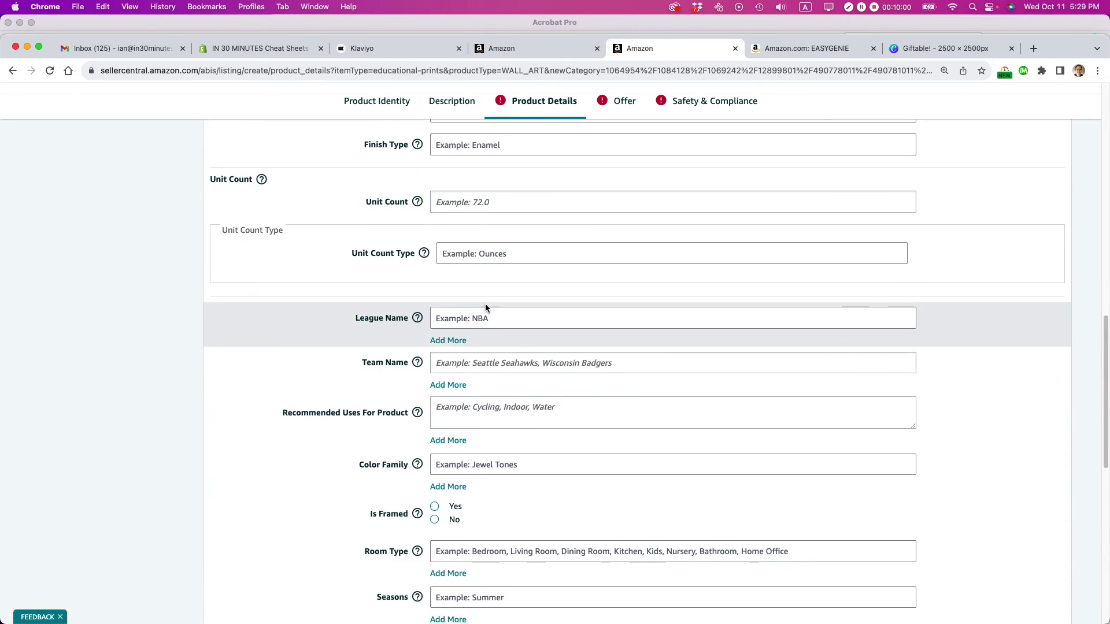
{"action": "scroll", "coordinate": [485, 305], "scroll_direction": "down", "scroll_amount": 4}
{"action": "scroll", "coordinate": [485, 304], "scroll_direction": "up", "scroll_amount": 6}
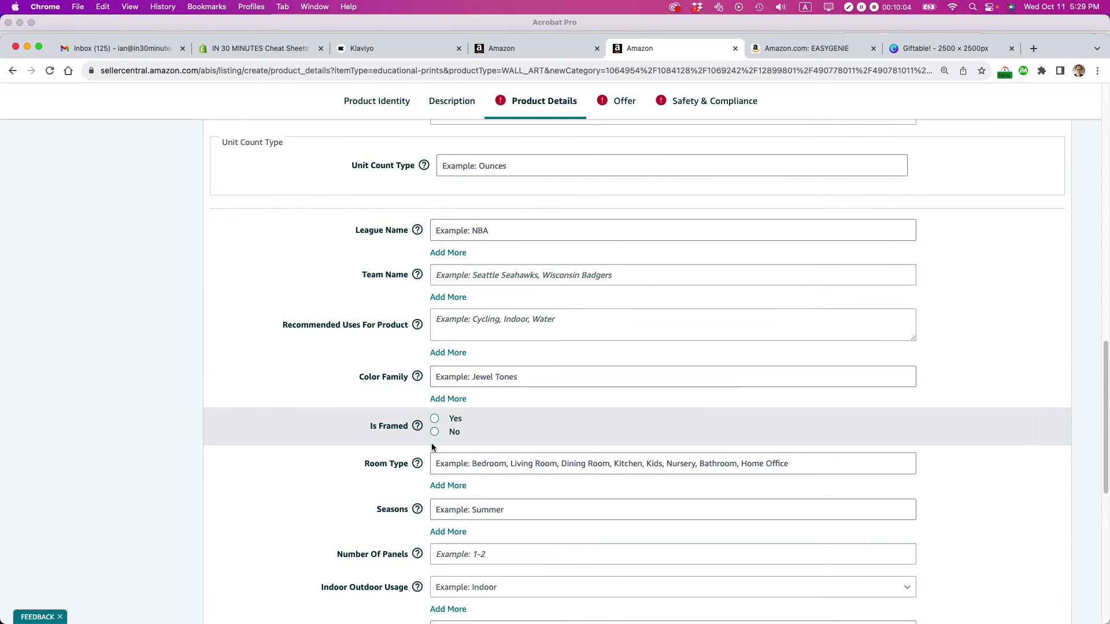
{"action": "left_click", "coordinate": [436, 433]}
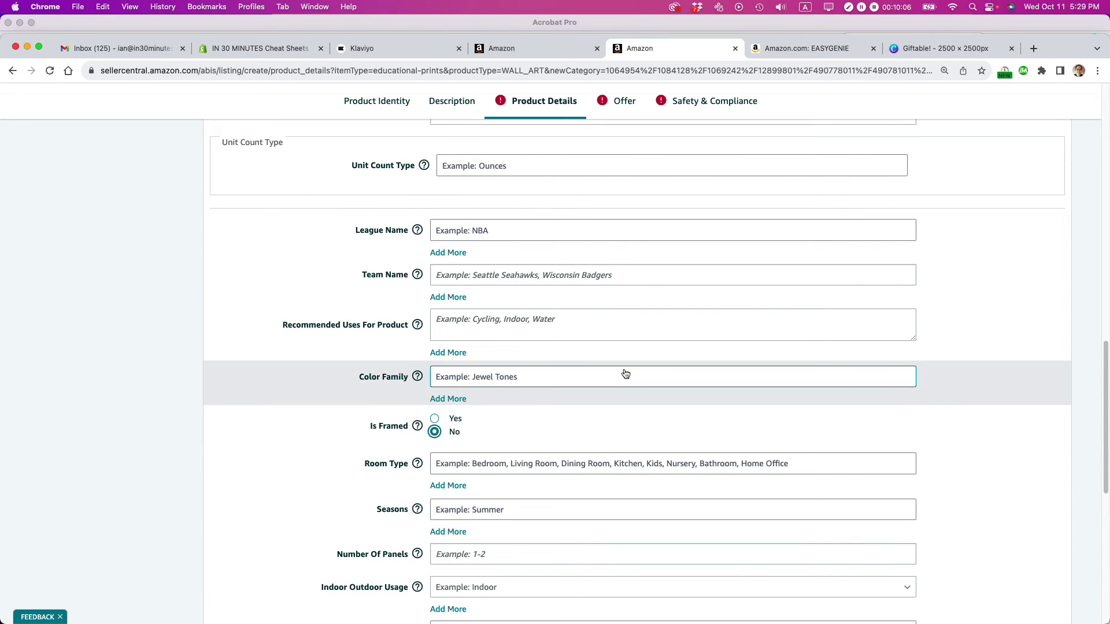
{"action": "scroll", "coordinate": [623, 373], "scroll_direction": "down", "scroll_amount": 3}
{"action": "scroll", "coordinate": [624, 373], "scroll_direction": "down", "scroll_amount": 3}
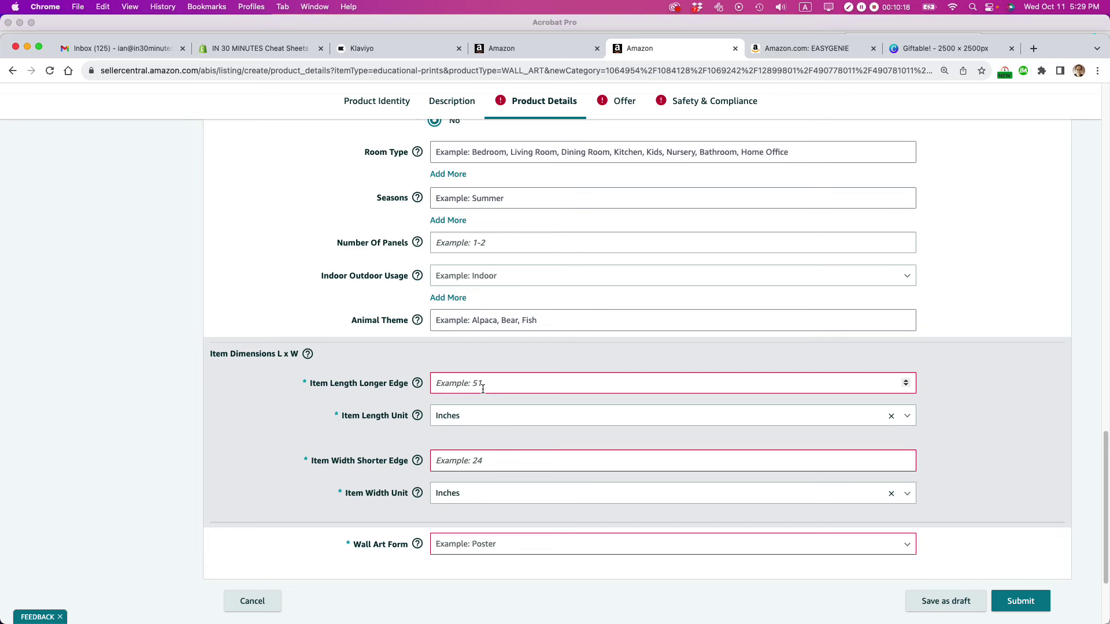
{"action": "scroll", "coordinate": [483, 389], "scroll_direction": "down", "scroll_amount": 3}
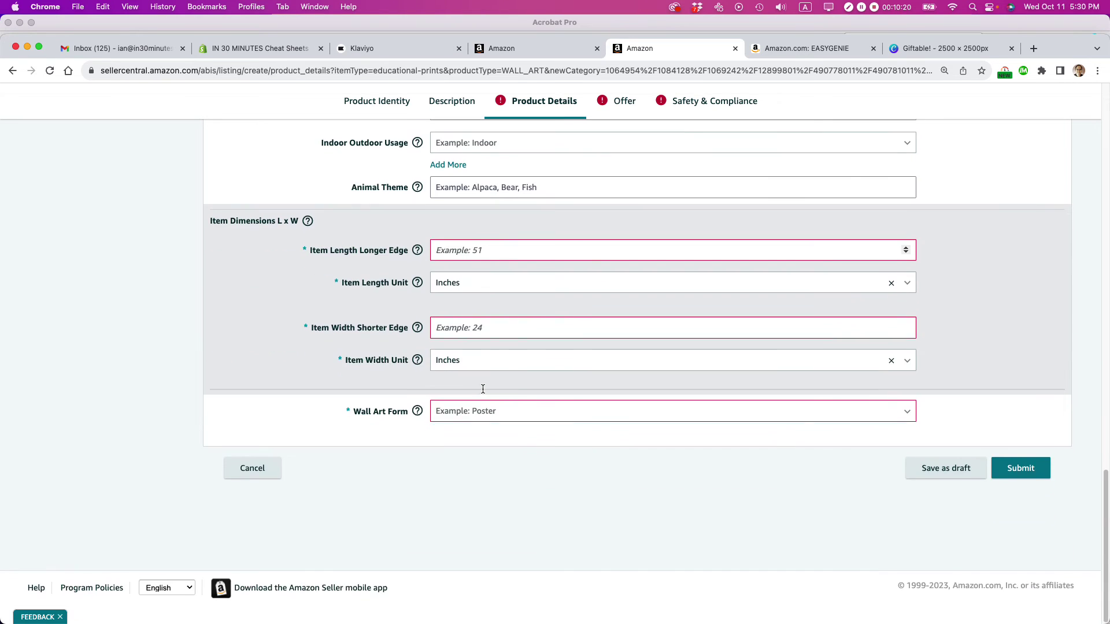
{"action": "scroll", "coordinate": [482, 389], "scroll_direction": "up", "scroll_amount": 10}
{"action": "scroll", "coordinate": [483, 389], "scroll_direction": "up", "scroll_amount": 15}
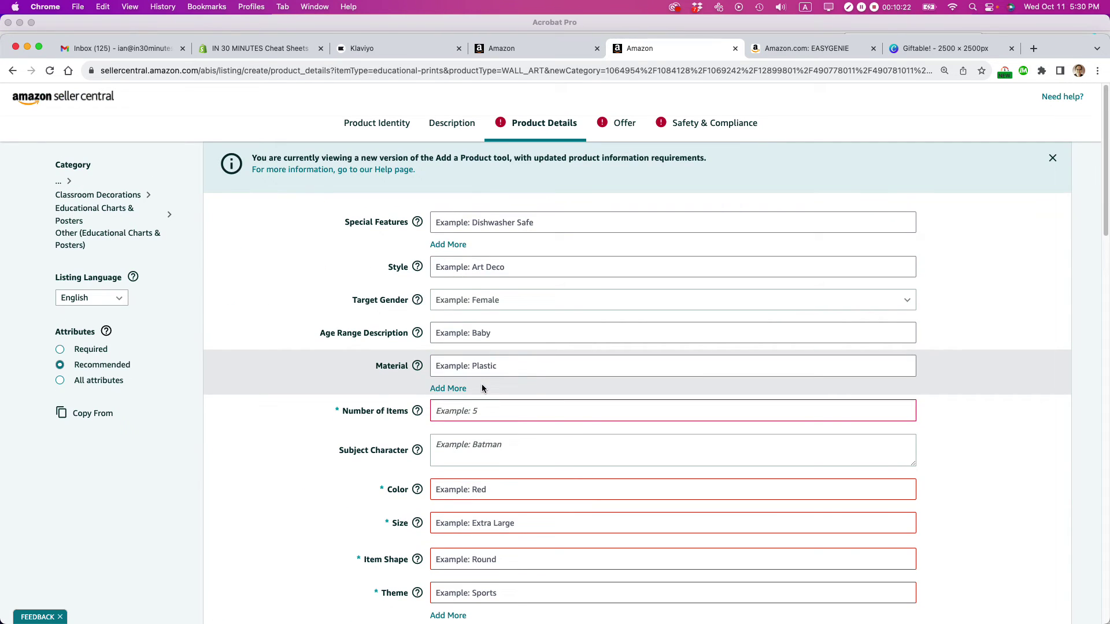
Paste SKU 230951 from TextEdit into the Offer tab's Contribution SKU field
{"action": "left_click", "coordinate": [623, 124]}
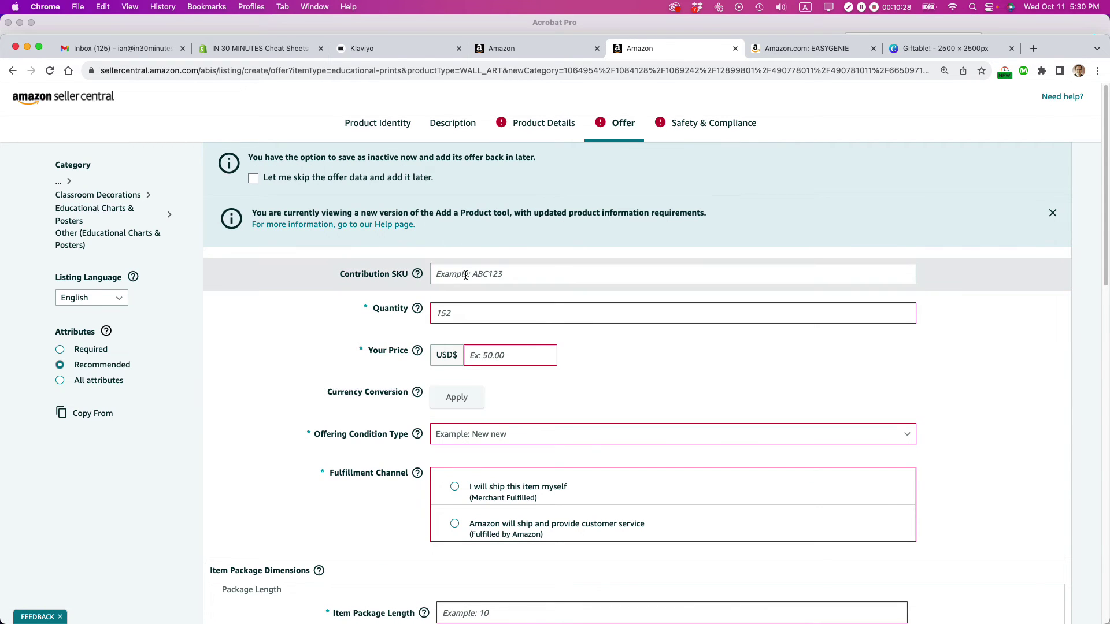
{"action": "key", "text": "super+Tab"}
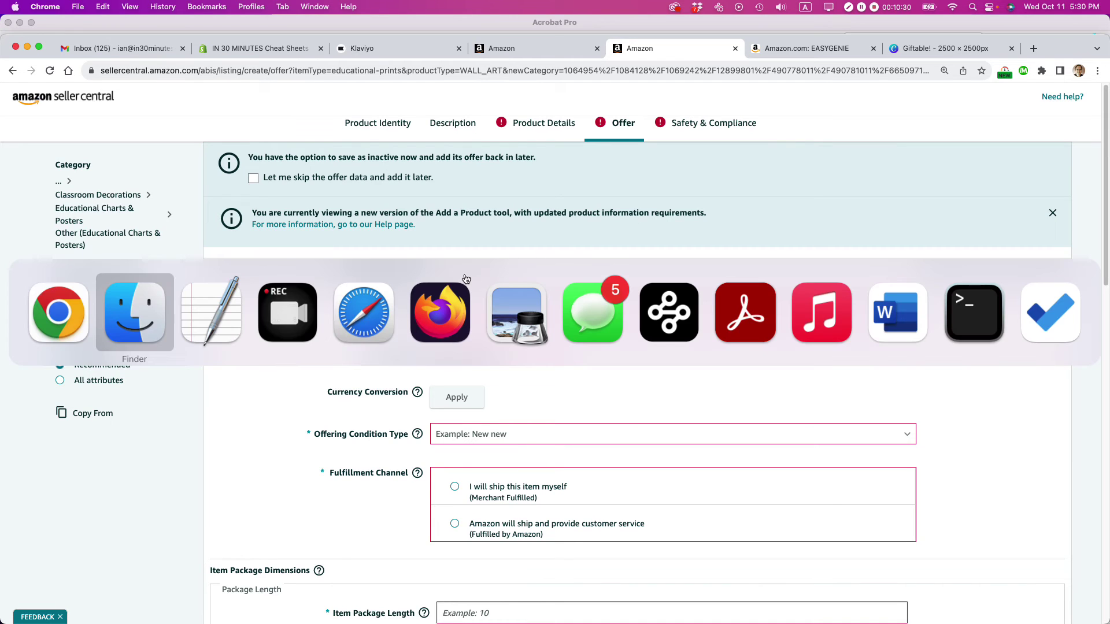
{"action": "key", "text": "super+Tab"}
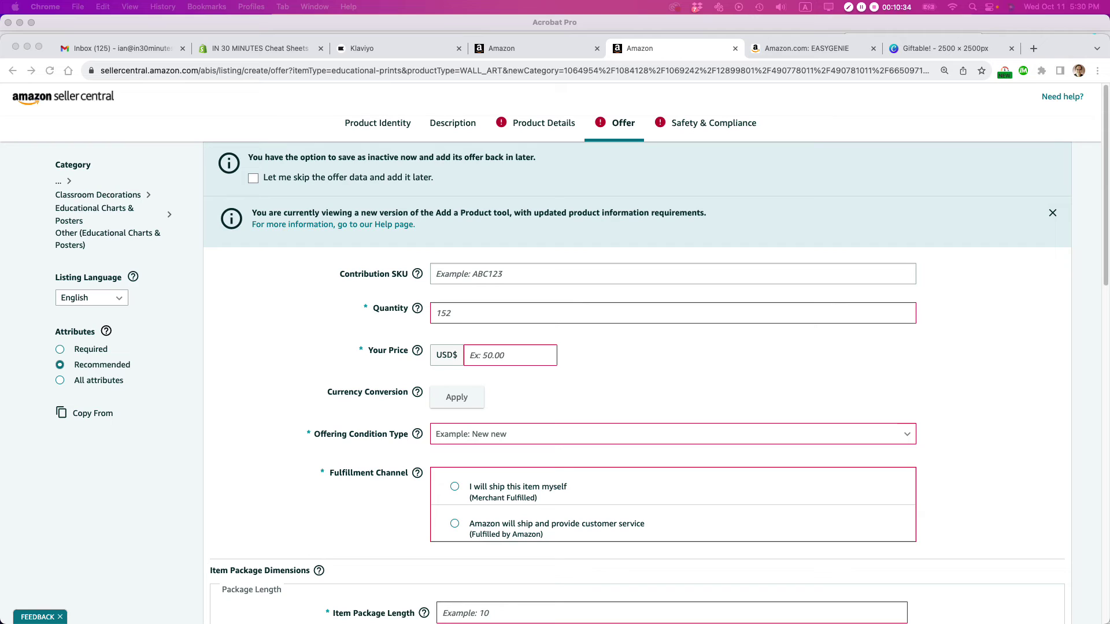
{"action": "left_click", "coordinate": [462, 274]}
{"action": "type", "text": "23095"}
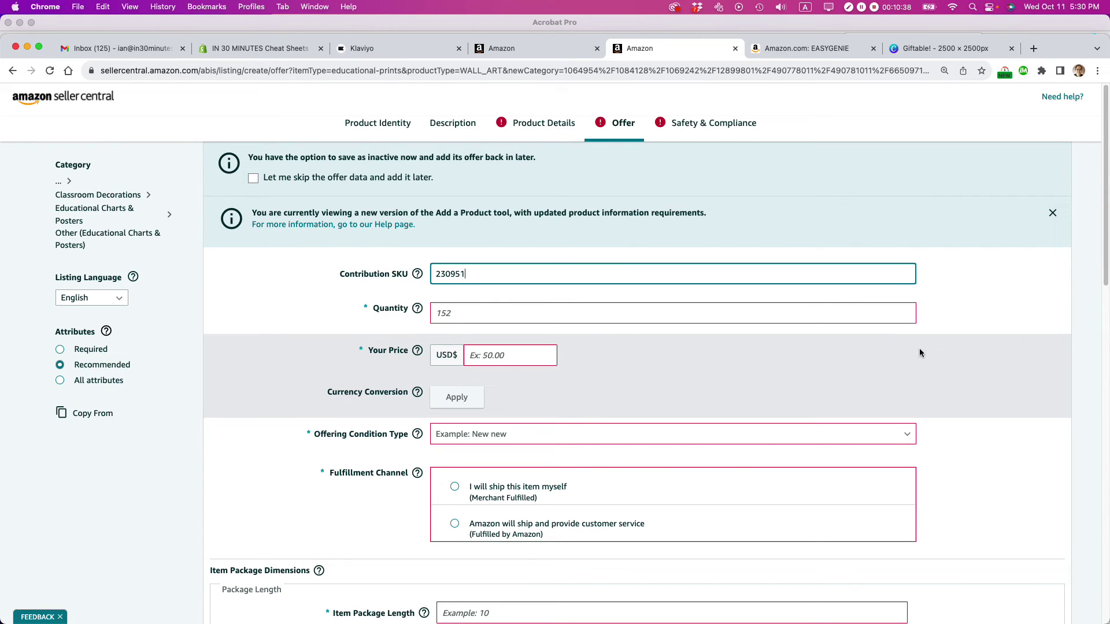
Set the offering condition to New and choose Fulfilled by Amazon
{"action": "left_click", "coordinate": [456, 440]}
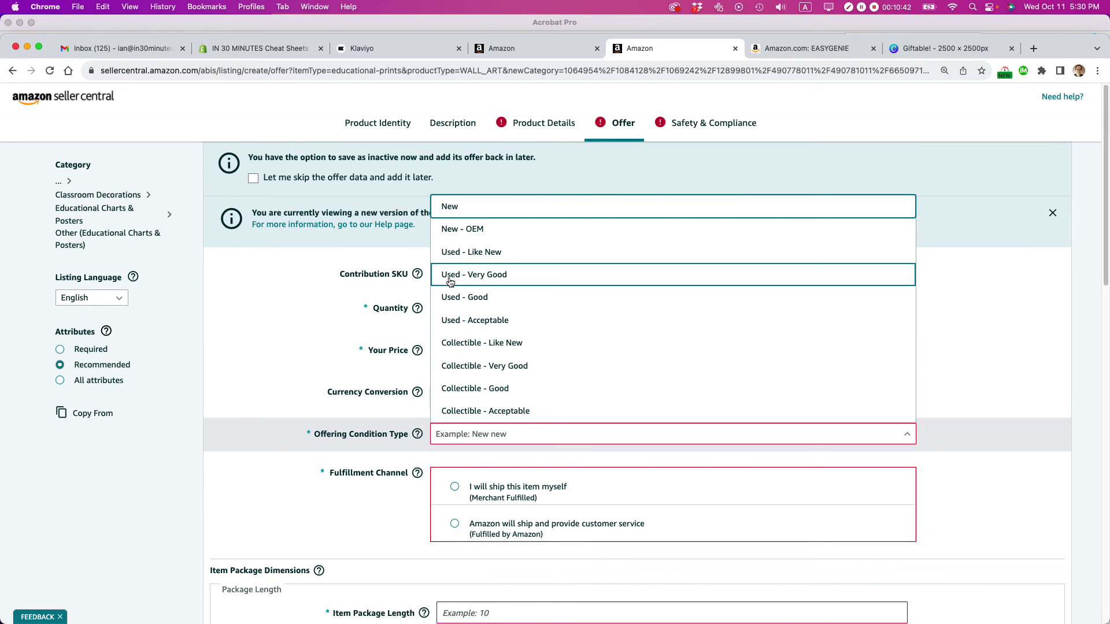
{"action": "left_click", "coordinate": [457, 210]}
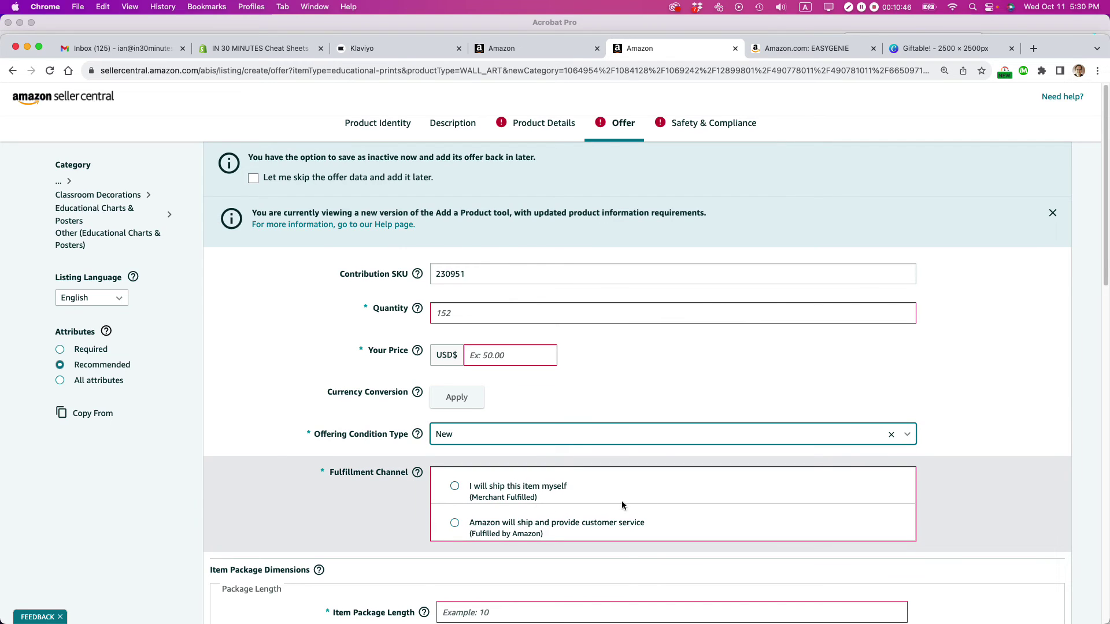
{"action": "scroll", "coordinate": [678, 490], "scroll_direction": "down", "scroll_amount": 1}
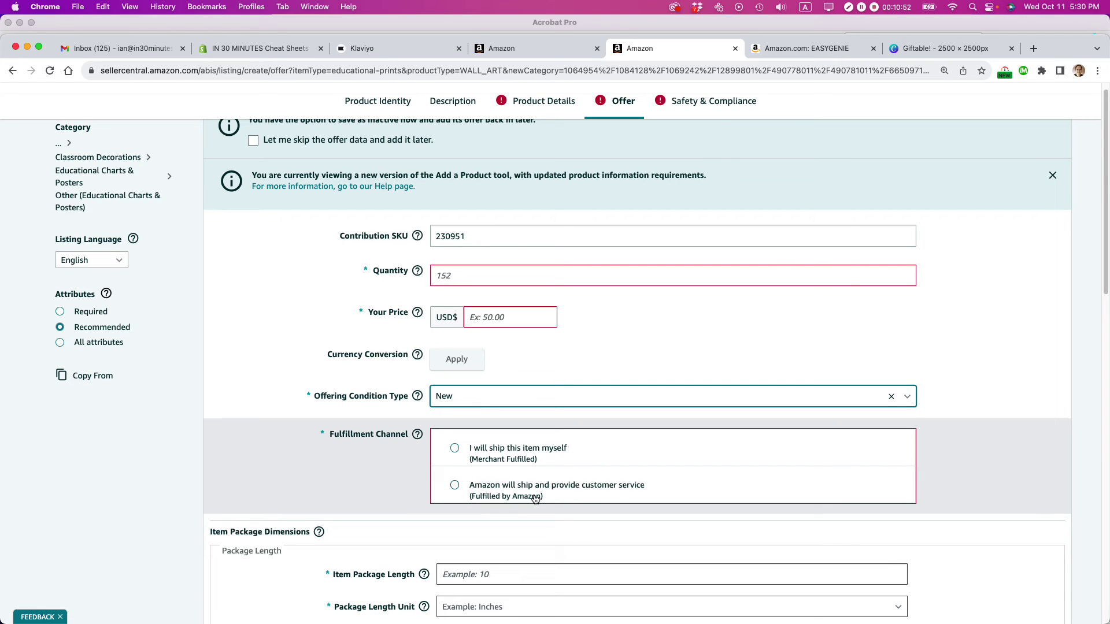
{"action": "left_click", "coordinate": [455, 486]}
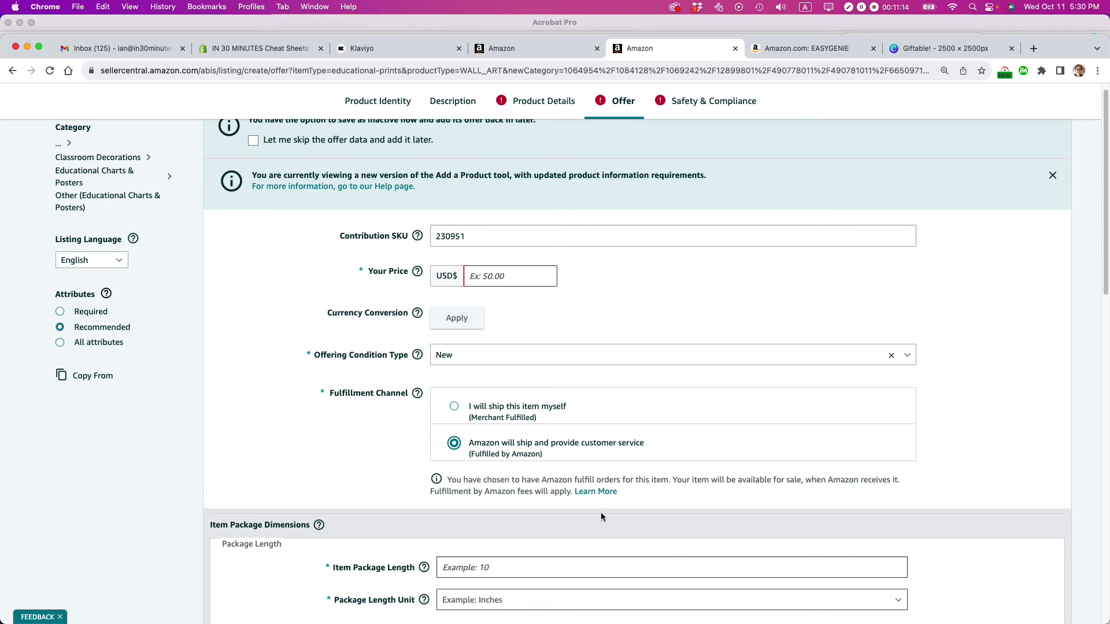
{"action": "scroll", "coordinate": [608, 504], "scroll_direction": "down", "scroll_amount": 2}
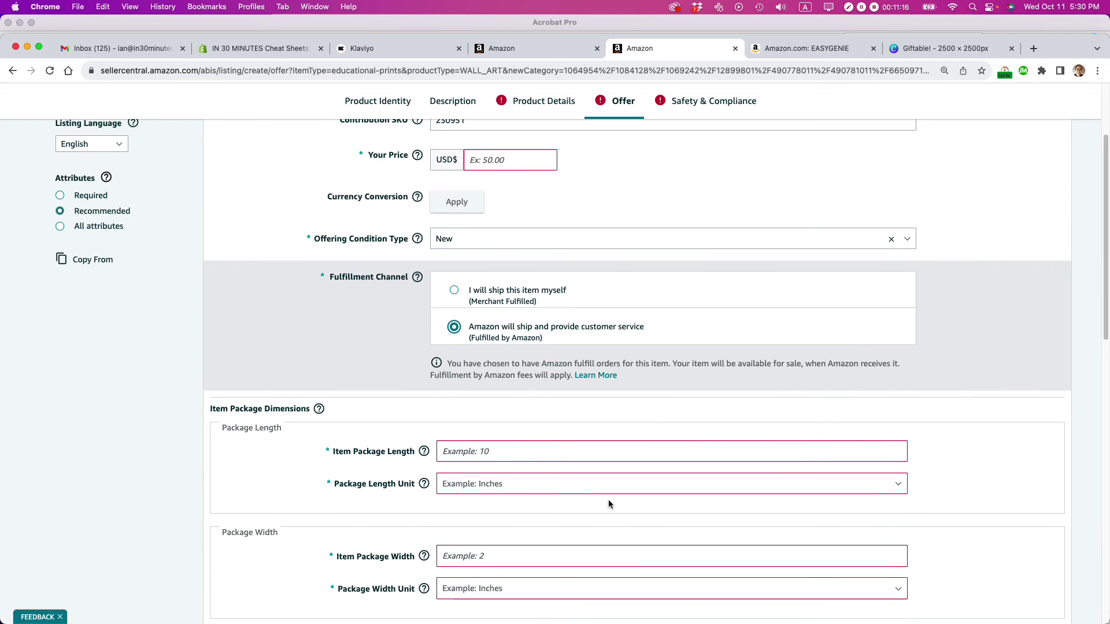
{"action": "scroll", "coordinate": [609, 504], "scroll_direction": "down", "scroll_amount": 3}
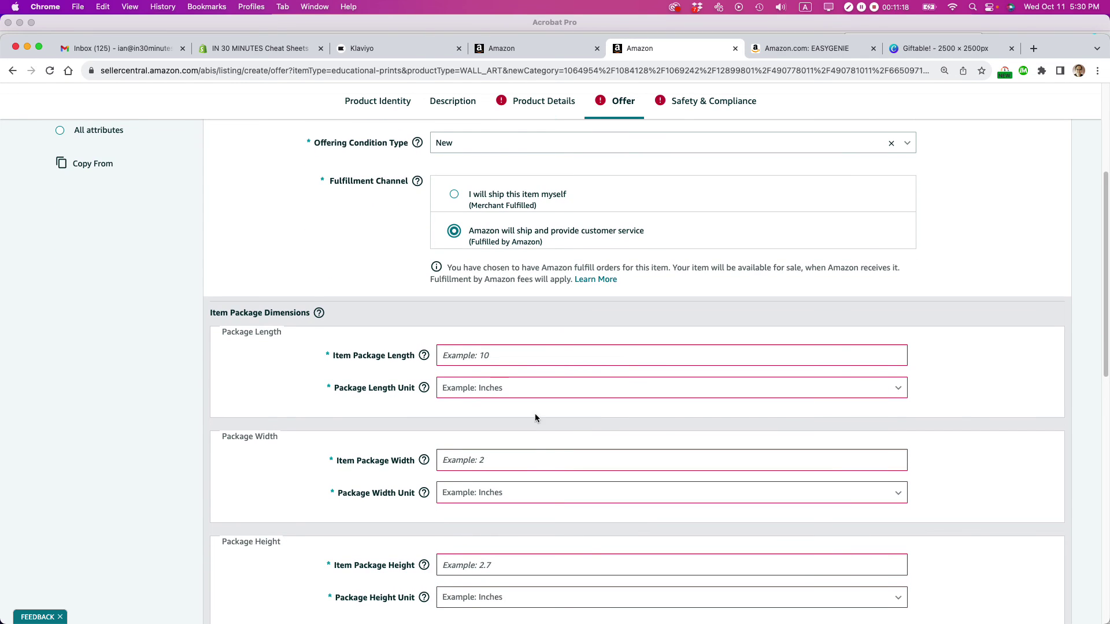
{"action": "scroll", "coordinate": [547, 422], "scroll_direction": "down", "scroll_amount": 8}
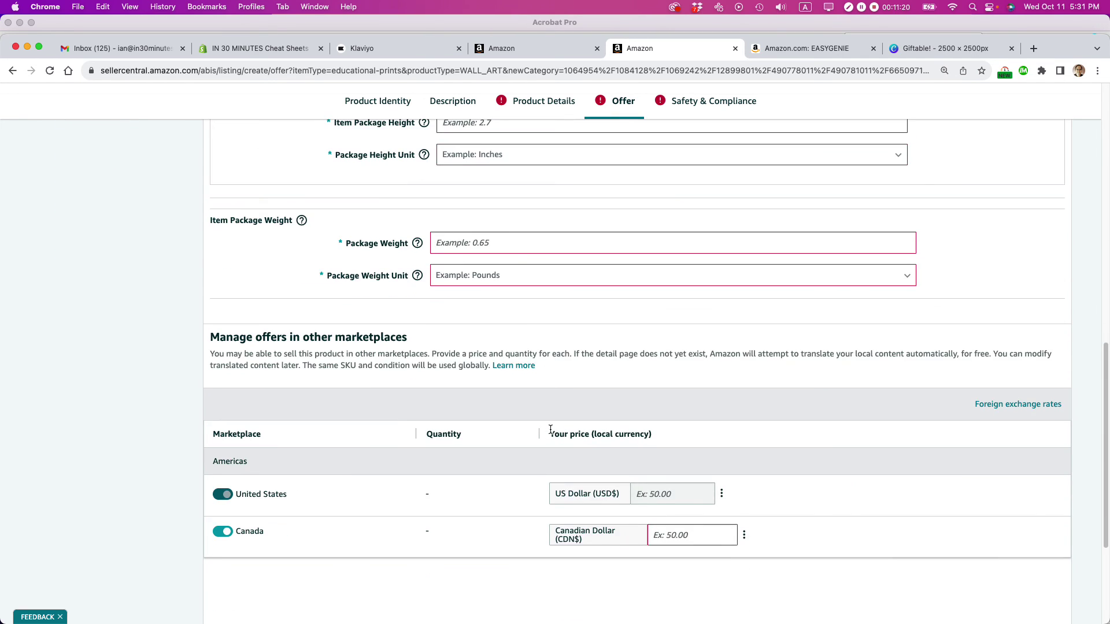
{"action": "scroll", "coordinate": [550, 429], "scroll_direction": "up", "scroll_amount": 12}
{"action": "scroll", "coordinate": [550, 350], "scroll_direction": "up", "scroll_amount": 2}
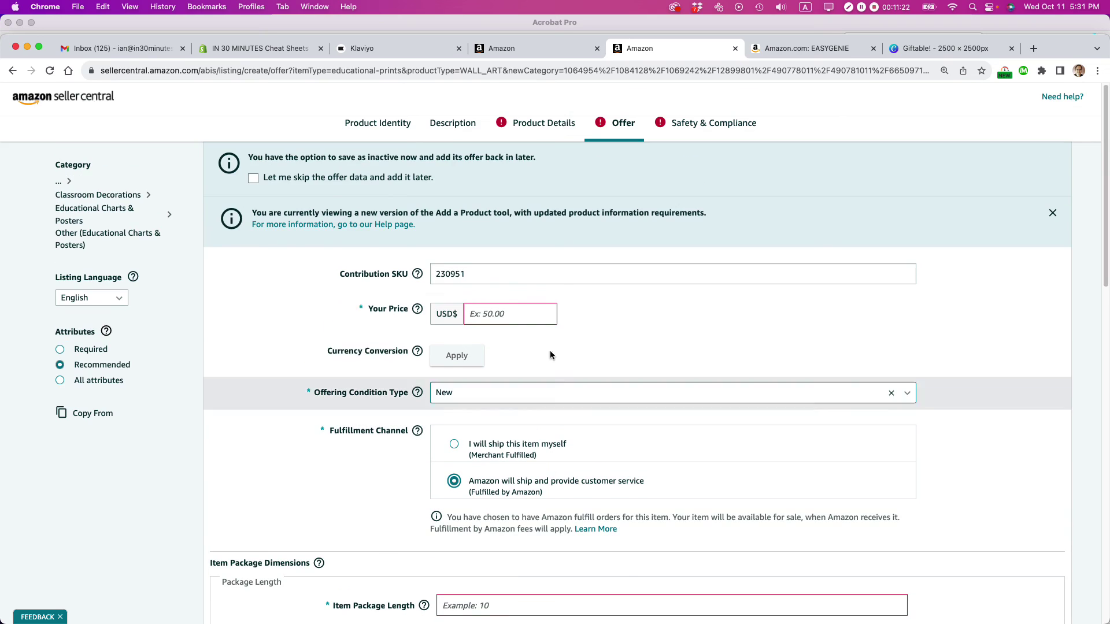
In Safety & Compliance, set origin United States, batteries No, dangerous goods Not Applicable
{"action": "left_click", "coordinate": [691, 123]}
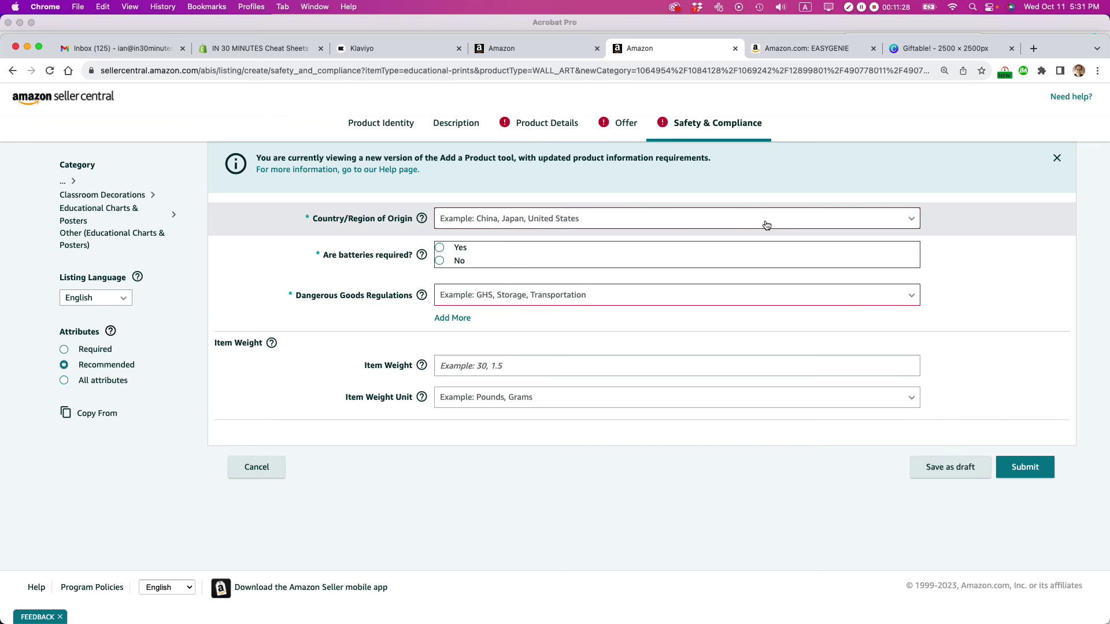
{"action": "left_click", "coordinate": [911, 219]}
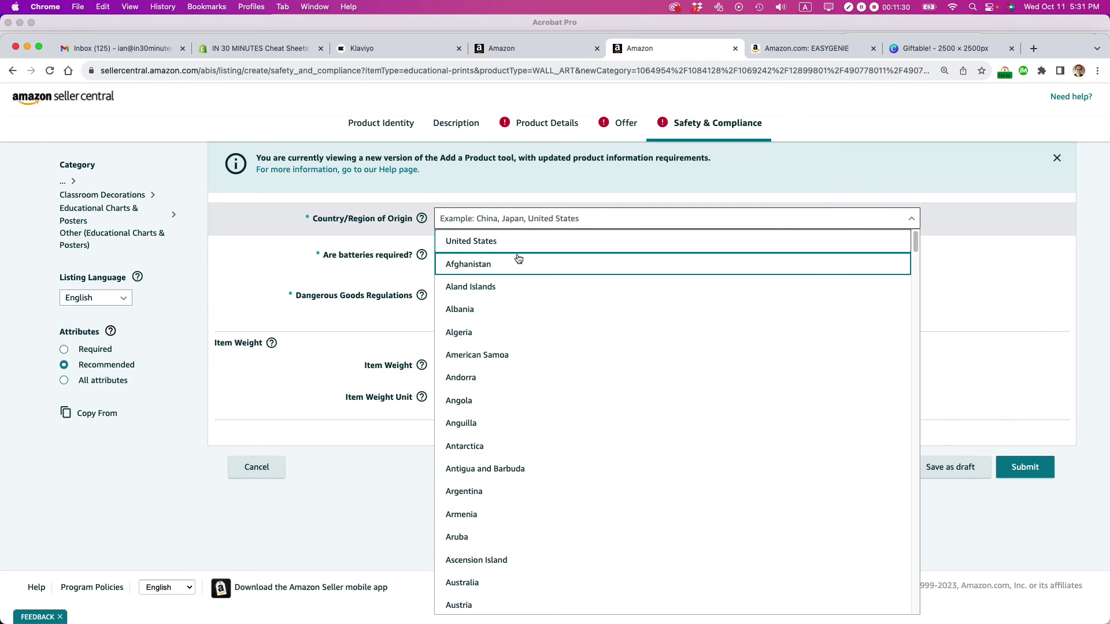
{"action": "left_click", "coordinate": [498, 243]}
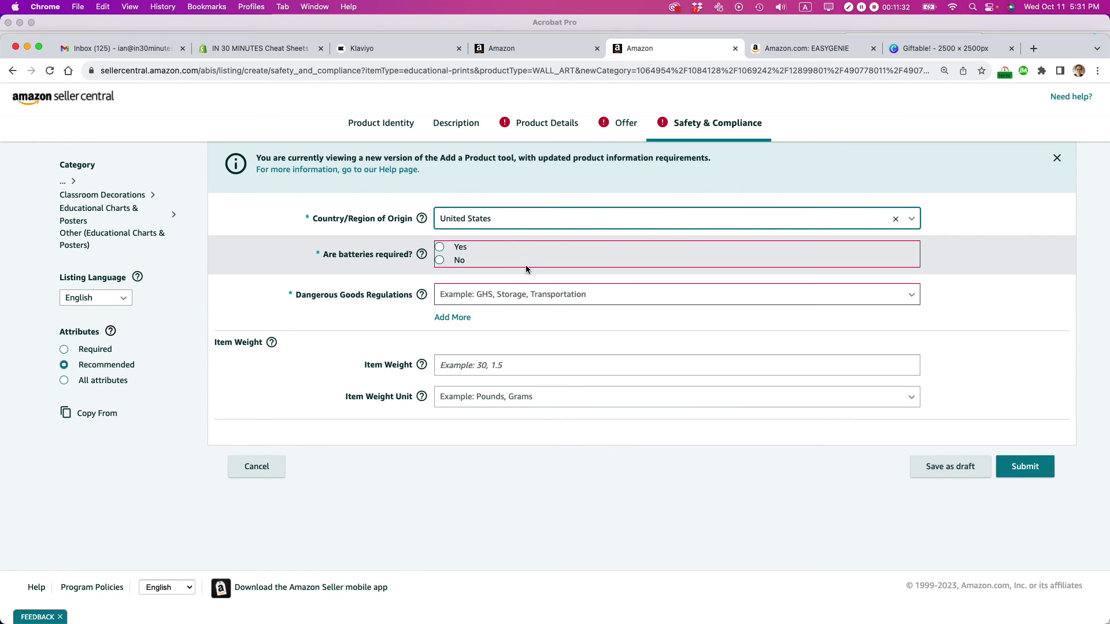
{"action": "left_click", "coordinate": [440, 261]}
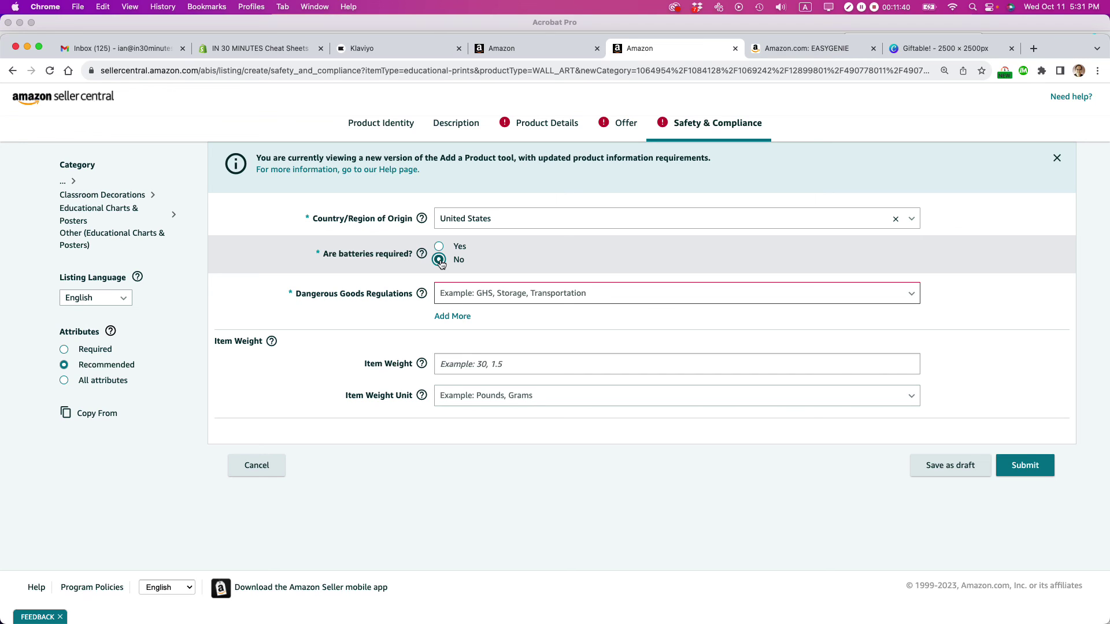
{"action": "left_click", "coordinate": [473, 298]}
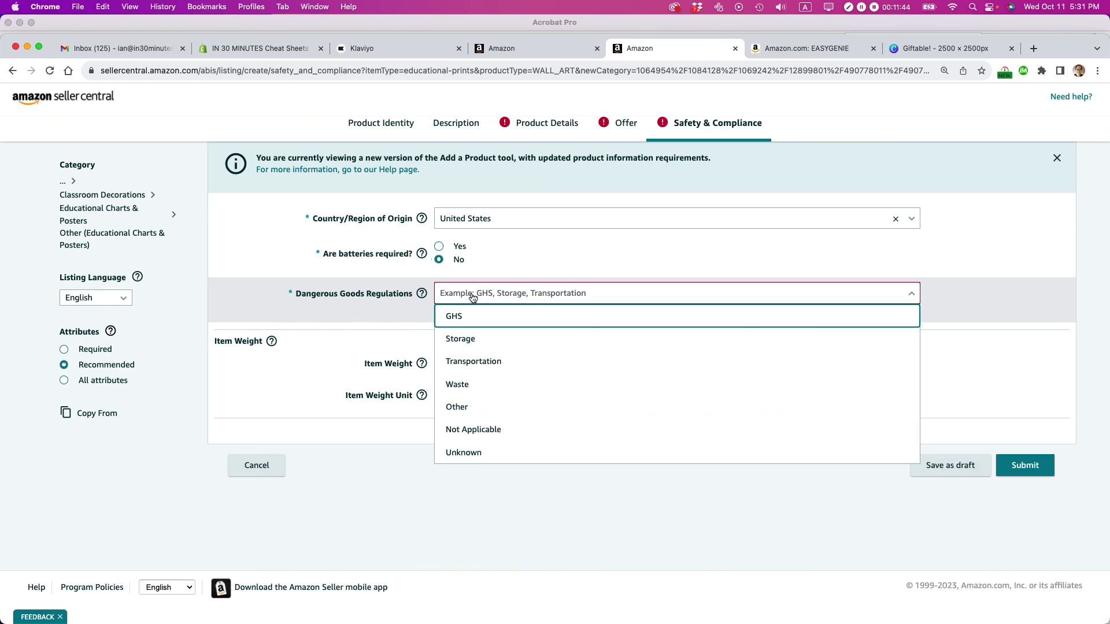
{"action": "left_click", "coordinate": [501, 437]}
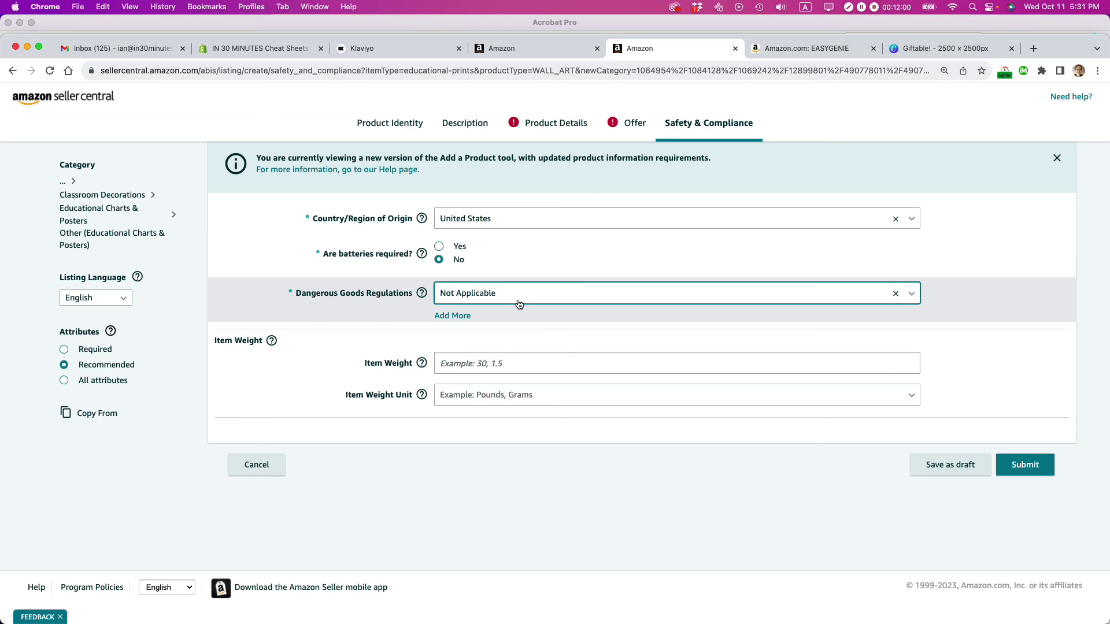
{"action": "left_click", "coordinate": [540, 128]}
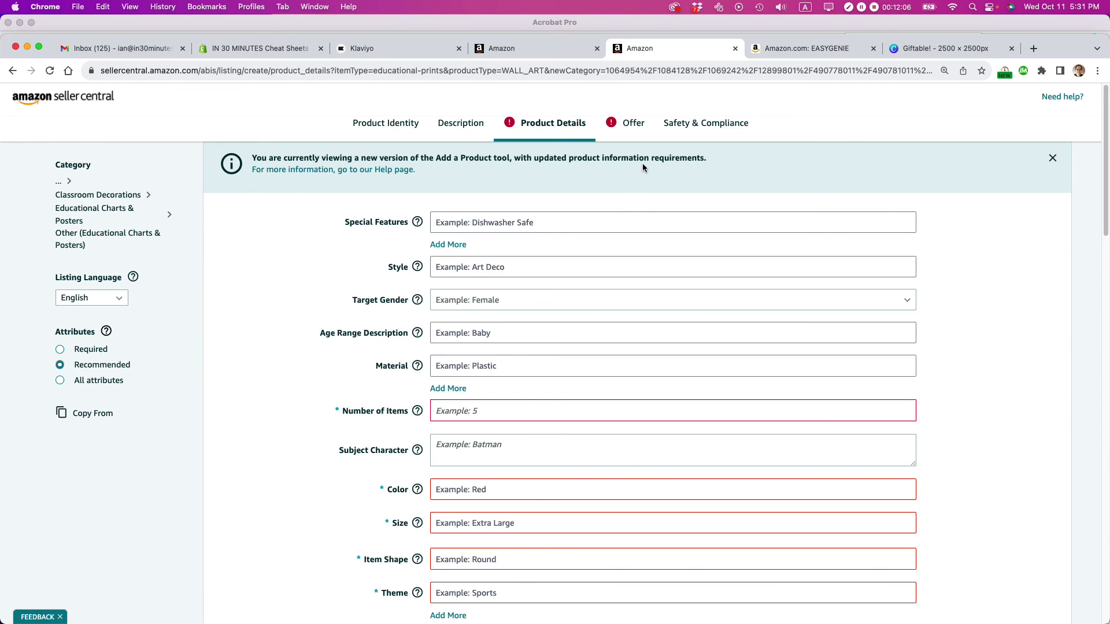
Save the listing as a draft from the bottom of the Offer tab
{"action": "left_click", "coordinate": [630, 127]}
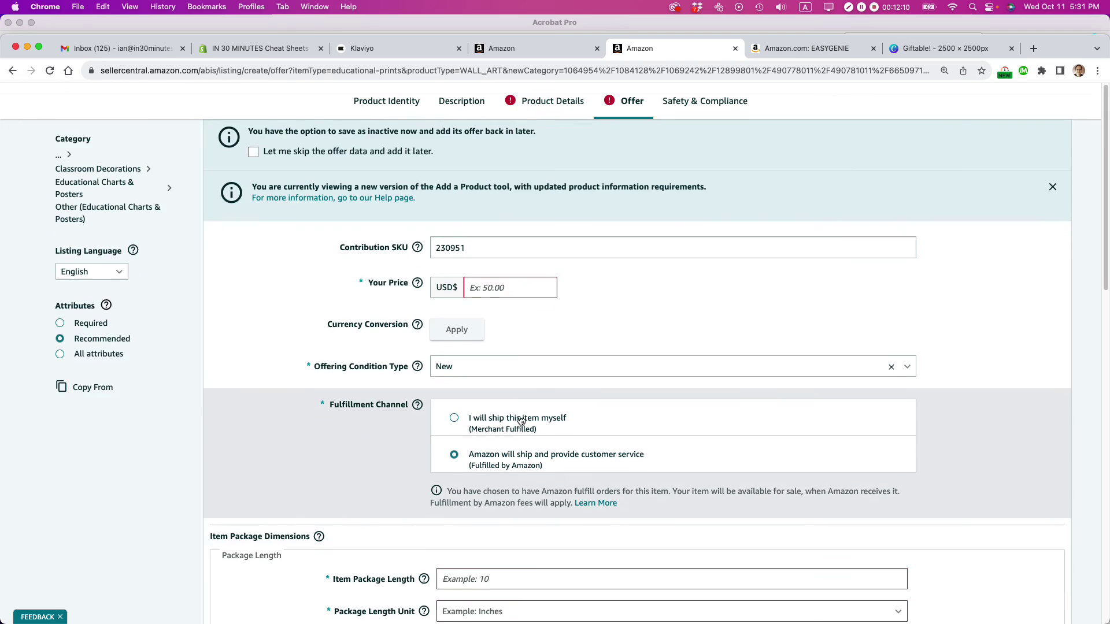
{"action": "scroll", "coordinate": [498, 440], "scroll_direction": "down", "scroll_amount": 2}
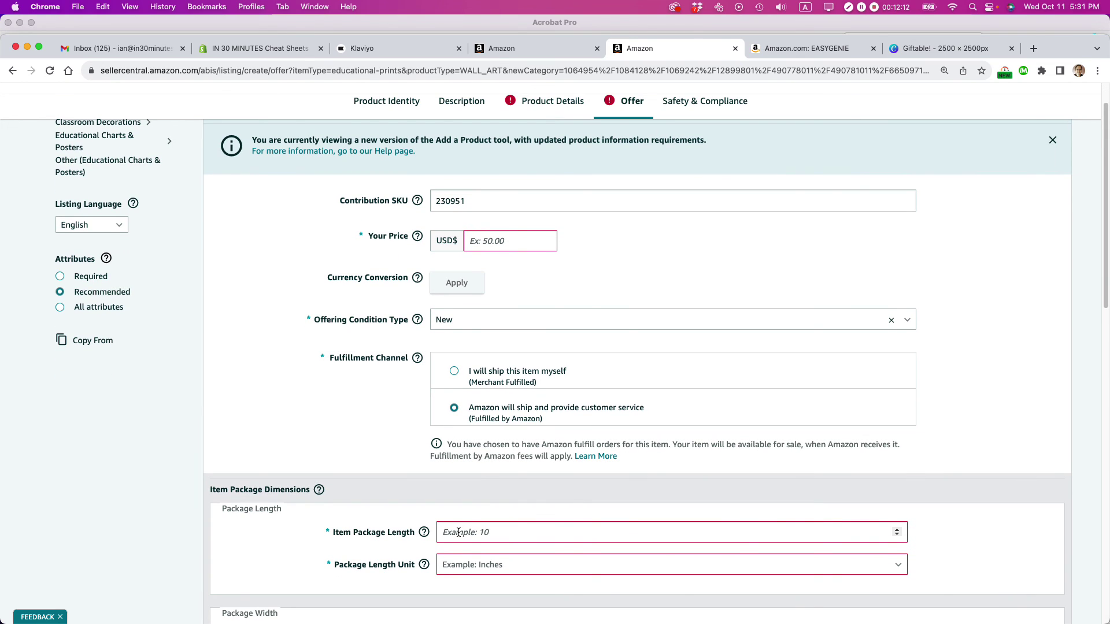
{"action": "scroll", "coordinate": [780, 431], "scroll_direction": "down", "scroll_amount": 15}
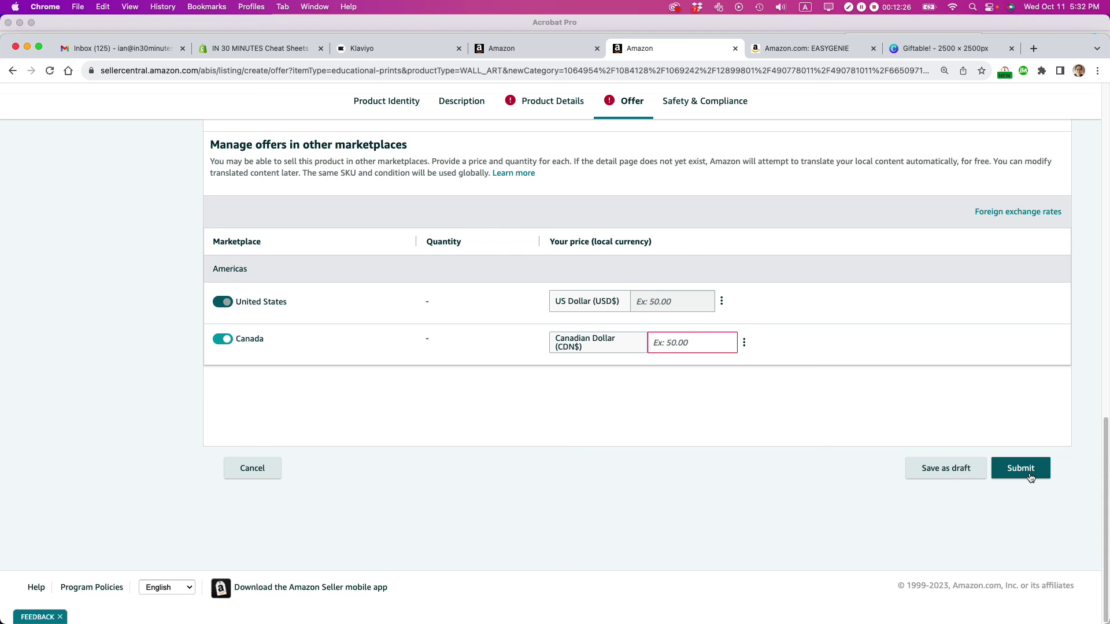
{"action": "left_click", "coordinate": [960, 461]}
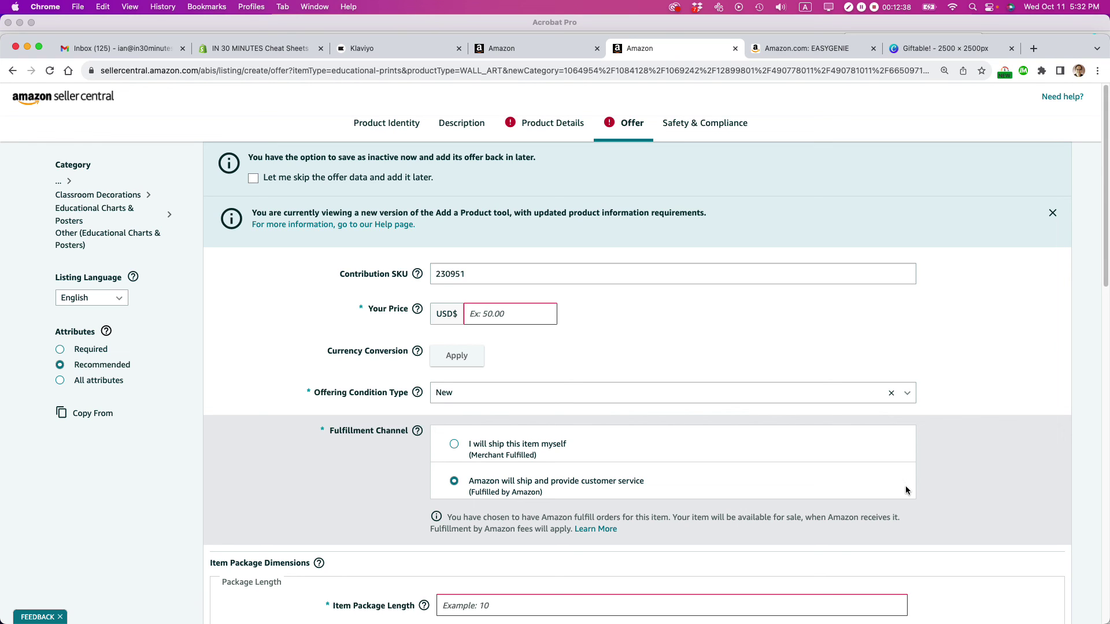
Switch to Safari and scroll down the leanmedia.org blog's recent posts
{"action": "key", "text": "super+Tab"}
{"action": "key", "text": "super+Tab"}
{"action": "key", "text": "super+Tab"}
{"action": "key", "text": "super+Tab"}
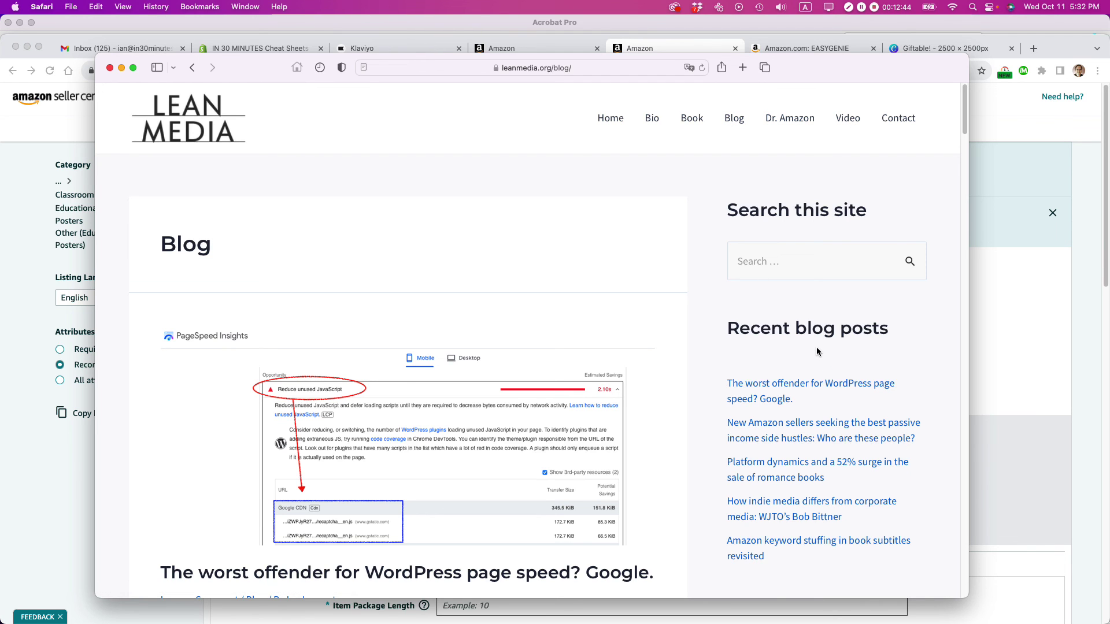
{"action": "scroll", "coordinate": [816, 351], "scroll_direction": "down", "scroll_amount": 15}
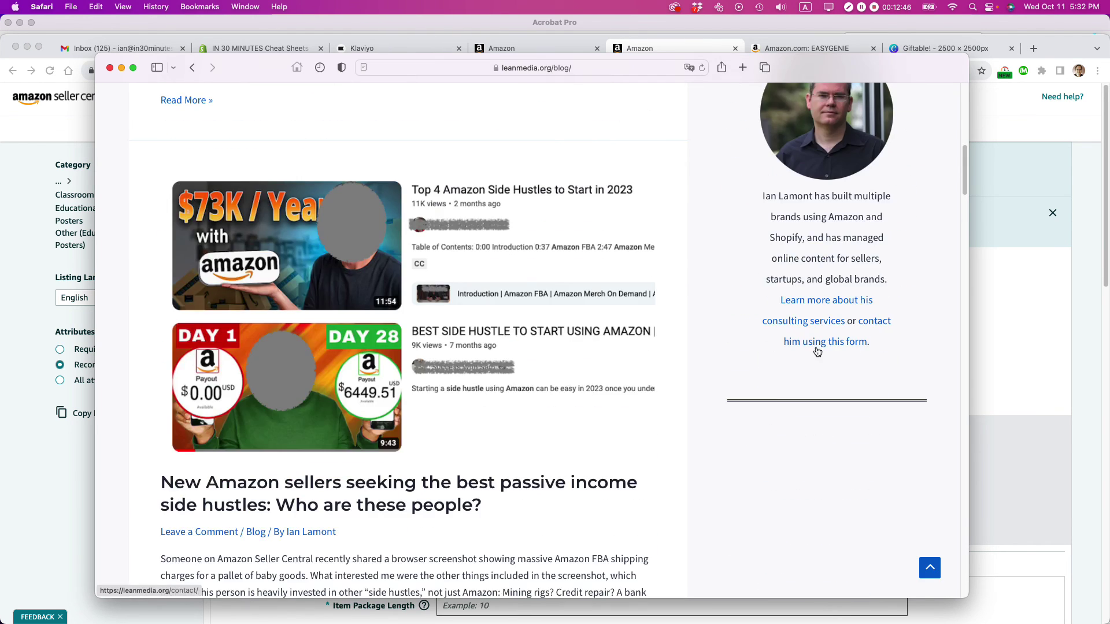
{"action": "scroll", "coordinate": [817, 351], "scroll_direction": "down", "scroll_amount": 7}
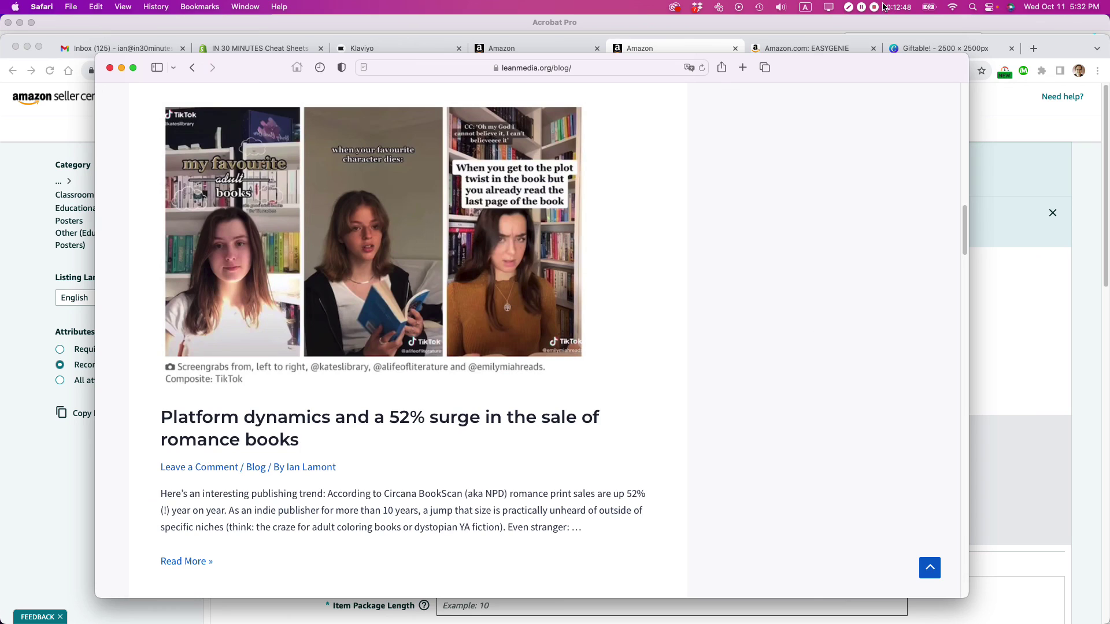